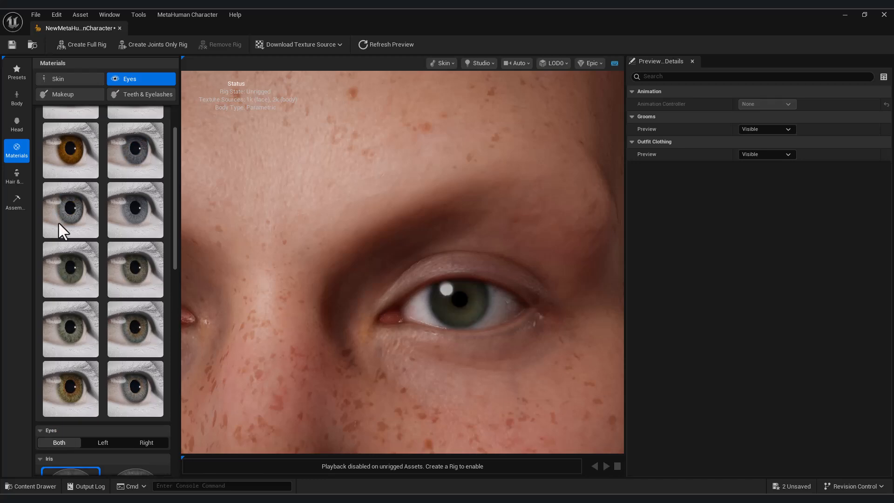
pyautogui.scroll(-5, 140, 279)
# Step: Pick a new iris swatch and adjust the hair Redness, Roughness and Ombre sliders
pyautogui.click(71, 407)
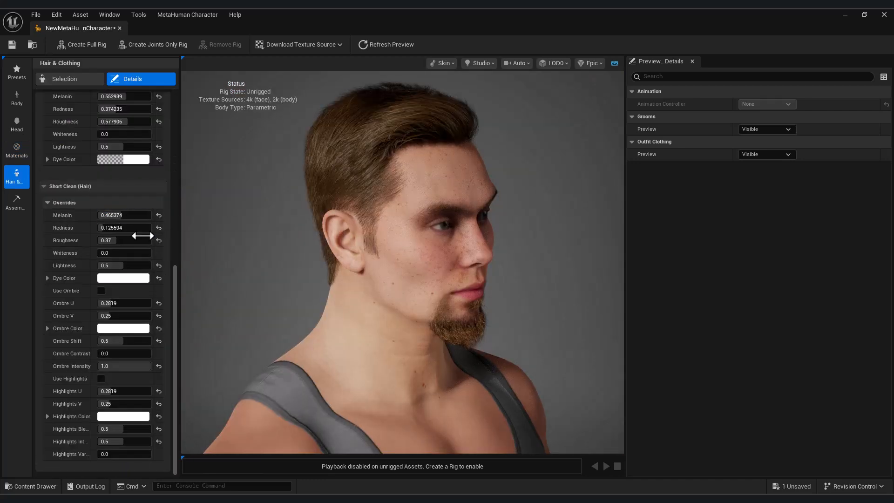
pyautogui.moveTo(105, 227); pyautogui.dragTo(130, 228)
pyautogui.moveTo(117, 241)
pyautogui.mouseDown()
pyautogui.moveTo(130, 241)
pyautogui.moveTo(112, 240)
pyautogui.moveTo(106, 253)
pyautogui.mouseUp()
pyautogui.moveTo(113, 304); pyautogui.dragTo(133, 341)
pyautogui.moveTo(106, 354); pyautogui.dragTo(127, 354)
pyautogui.moveTo(107, 392); pyautogui.dragTo(124, 392)
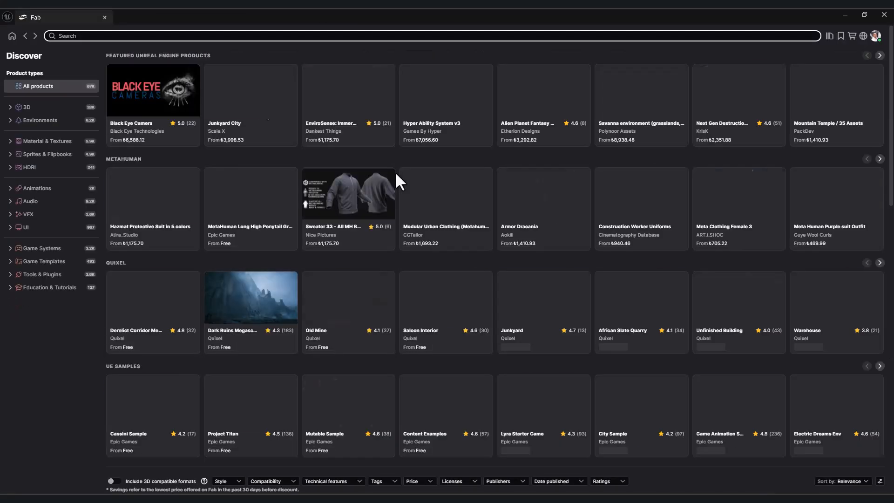
# Step: Search Fab for 'metahuman', filter to free results, and open Slick Ponytail Groom
pyautogui.click(229, 36)
pyautogui.write('metahuman')
pyautogui.press('Return')
pyautogui.click(415, 74)
pyautogui.click(368, 116)
pyautogui.click(650, 226)
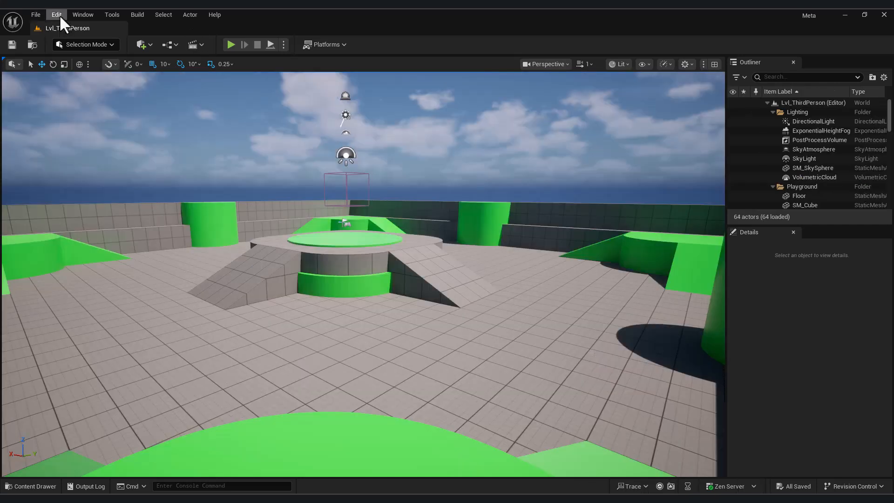
# Step: Open the Plugins manager and filter the list by 'Meta'
pyautogui.click(57, 15)
pyautogui.click(93, 169)
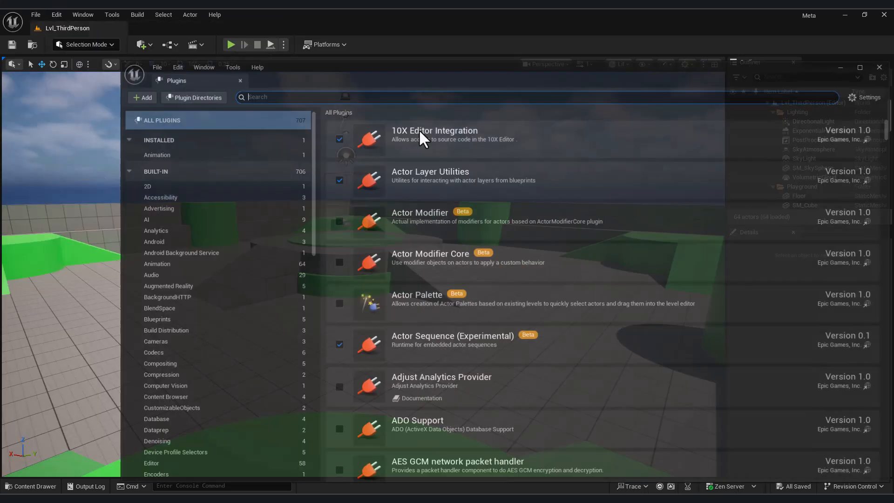
pyautogui.write('Metahu')
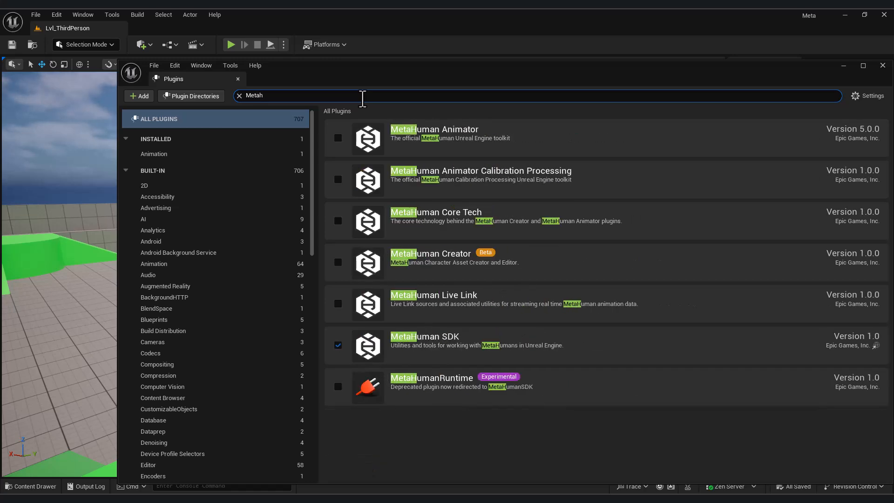
# Step: Enable the MetaHuman Animator, Creator and MetaHumanRuntime plugins, accepting the beta and experimental warnings
pyautogui.click(337, 138)
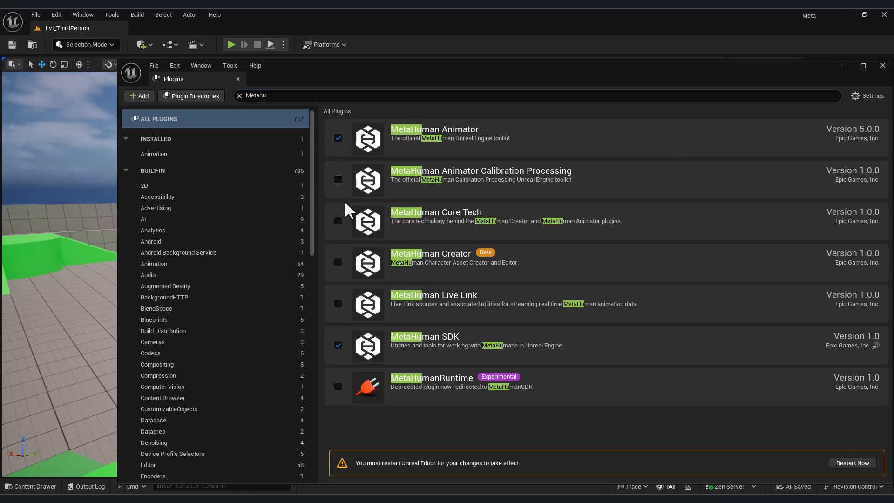
pyautogui.click(339, 263)
pyautogui.click(515, 281)
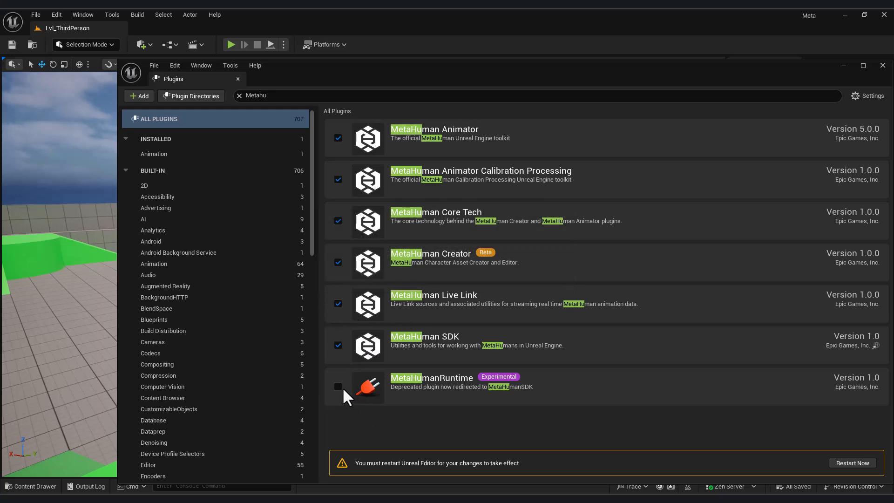
pyautogui.click(339, 386)
pyautogui.click(514, 280)
# Step: Restart the editor, then create NewMetaHumanCharacter in Content and open it
pyautogui.click(862, 463)
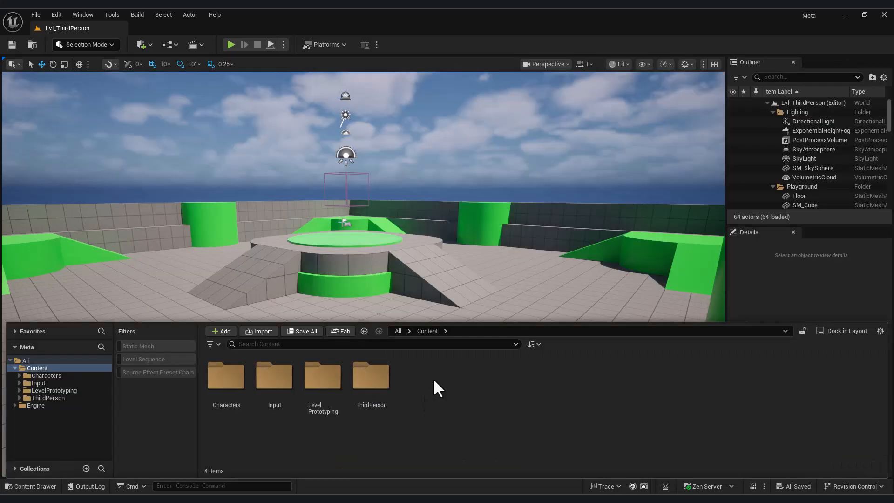
pyautogui.rightClick(433, 378)
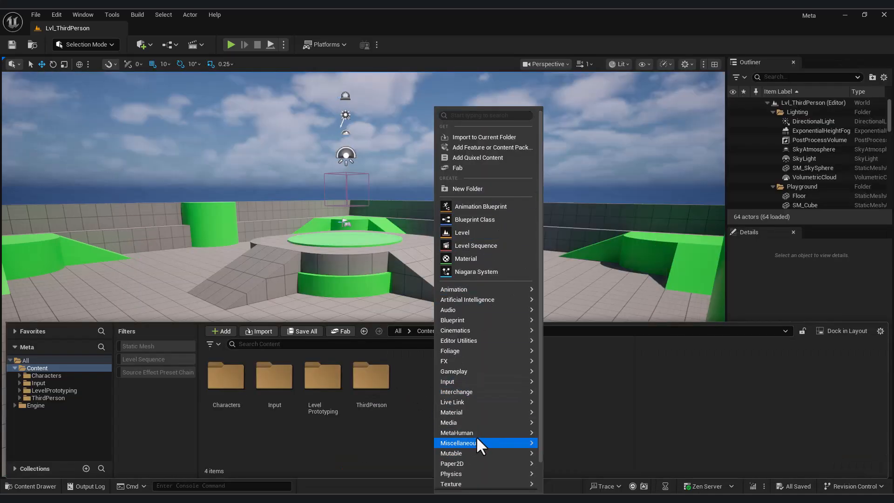
pyautogui.moveTo(479, 432)
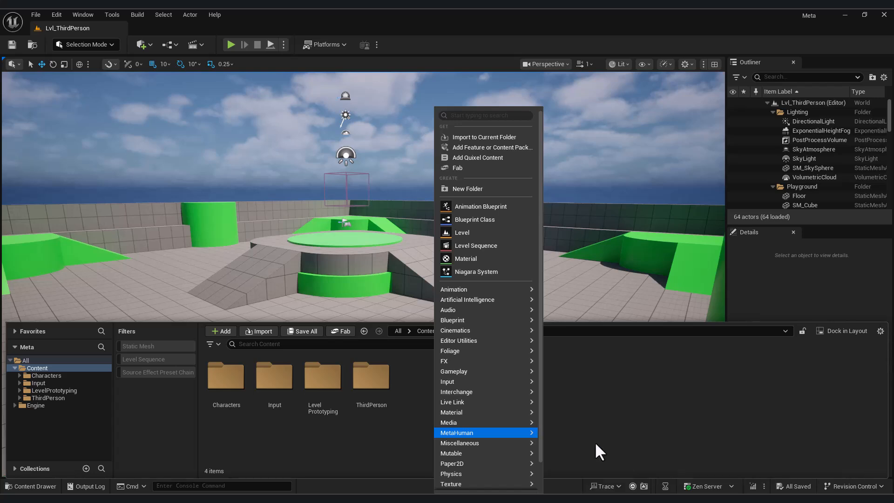
pyautogui.click(594, 441)
pyautogui.press('Return')
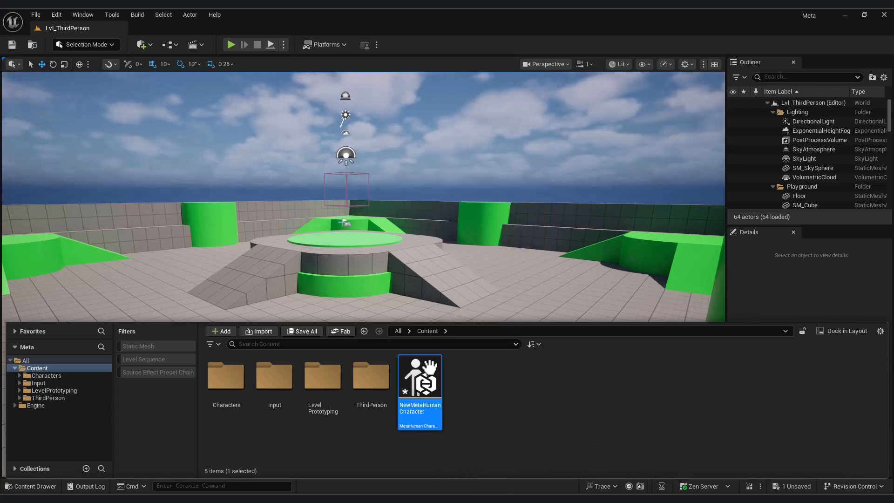
pyautogui.doubleClick(430, 367)
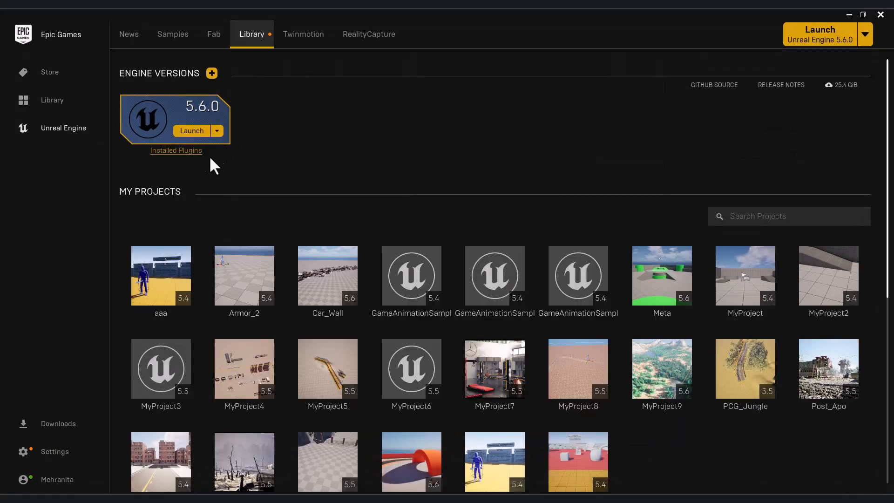
# Step: Confirm MetaHuman Creator Core Data is included in the 5.6.0 install, then reopen NewMetaHumanCharacter
pyautogui.click(217, 132)
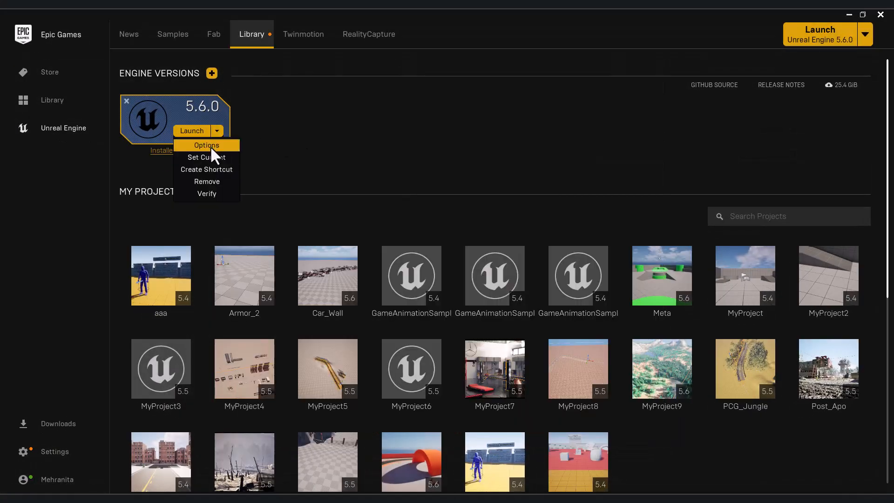
pyautogui.click(210, 145)
pyautogui.scroll(-1, 511, 245)
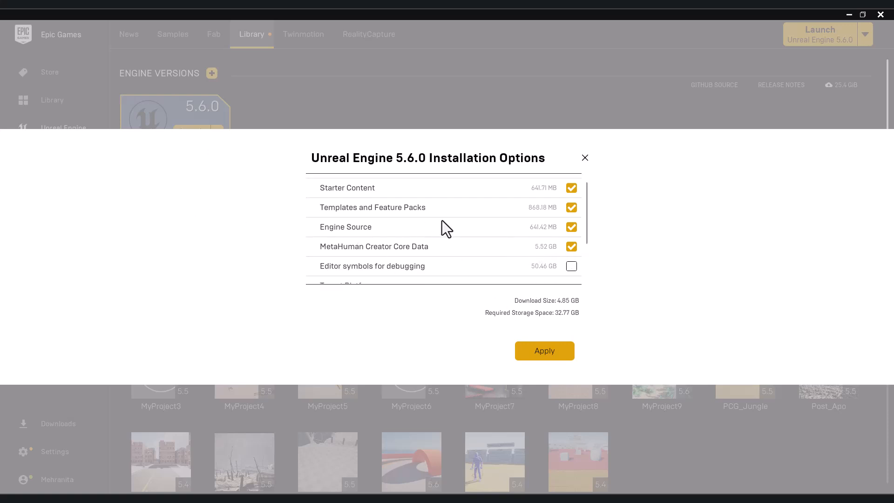
pyautogui.scroll(-2, 487, 239)
pyautogui.scroll(2, 475, 240)
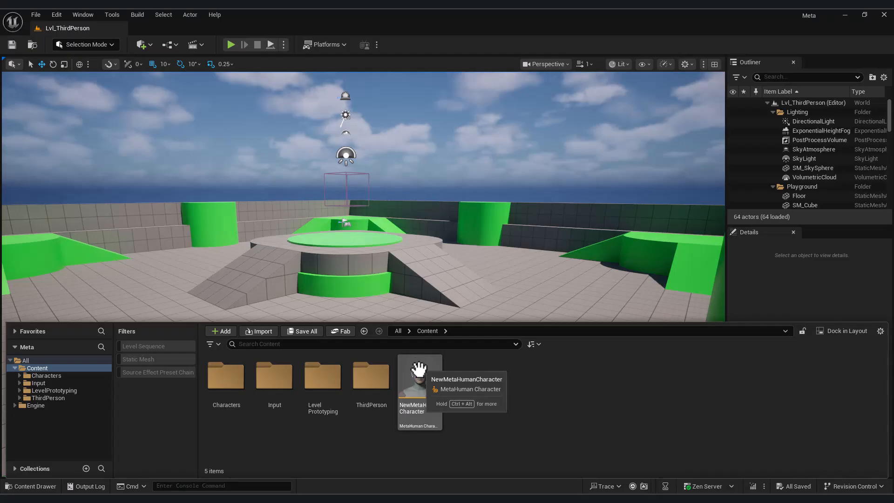
pyautogui.doubleClick(421, 377)
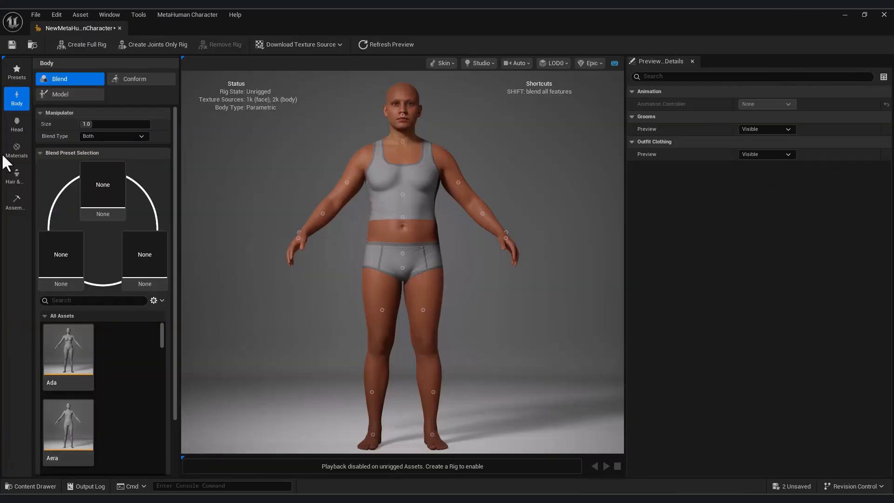
# Step: In Materials, settle on the bottom-right freckle pattern, then show the Presets library
pyautogui.click(22, 142)
pyautogui.moveTo(322, 278); pyautogui.dragTo(231, 306)
pyautogui.click(110, 303)
pyautogui.click(78, 336)
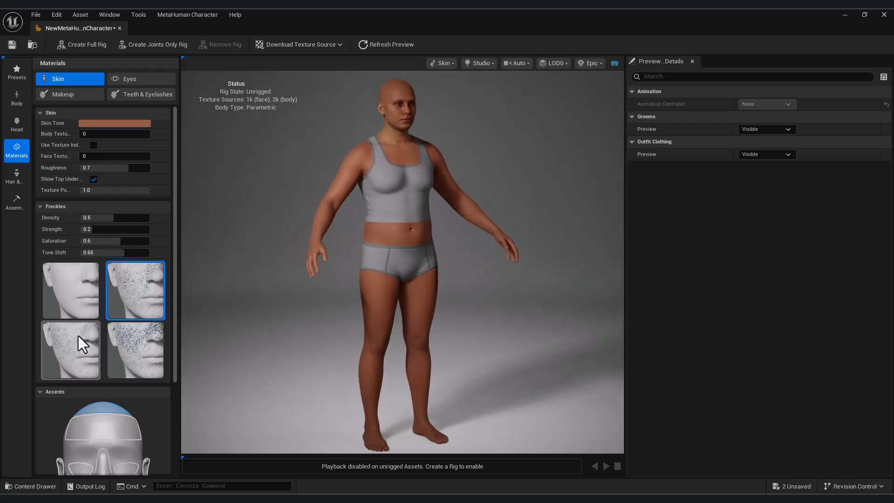
pyautogui.click(157, 336)
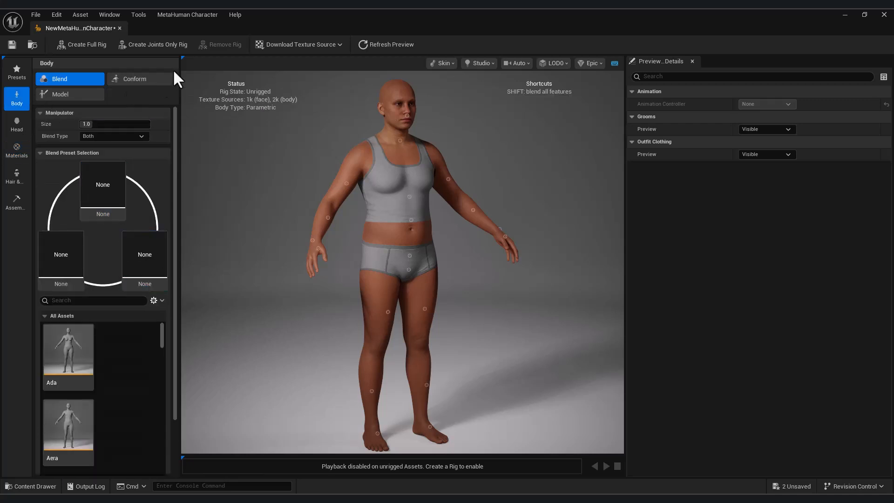
pyautogui.click(17, 71)
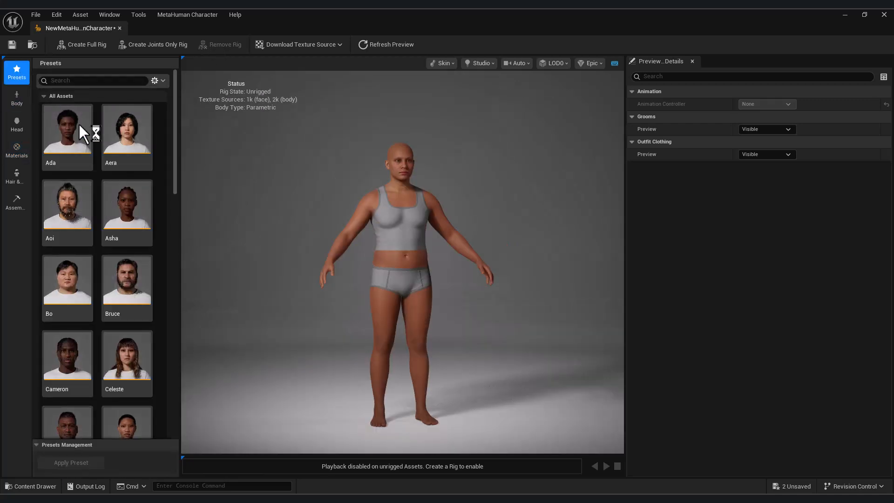
# Step: Apply the Mateo preset, inspect it from several angles, then open the Body options
pyautogui.moveTo(176, 154); pyautogui.dragTo(190, 314)
pyautogui.doubleClick(127, 186)
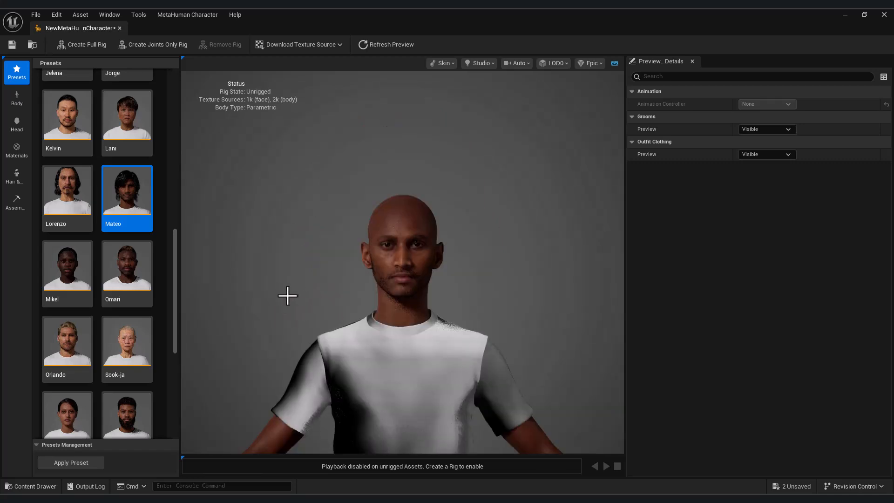
pyautogui.moveTo(289, 330); pyautogui.dragTo(322, 348)
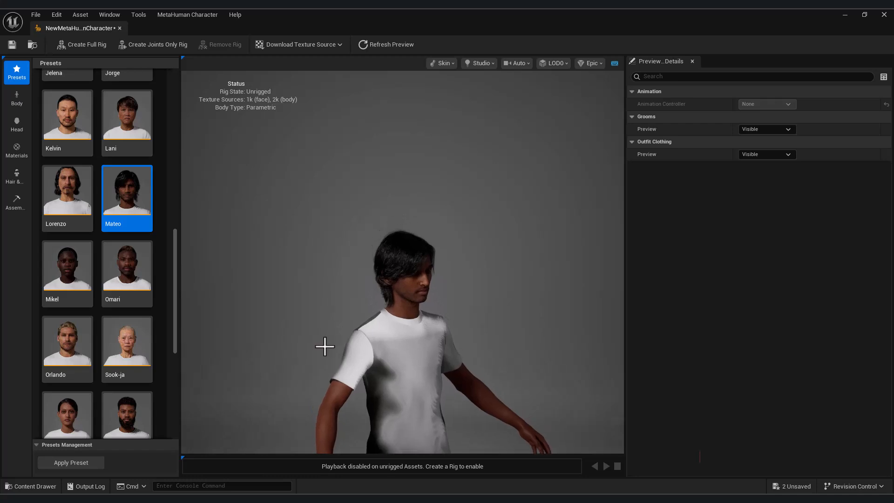
pyautogui.scroll(-5, 342, 351)
pyautogui.moveTo(339, 418); pyautogui.dragTo(315, 418)
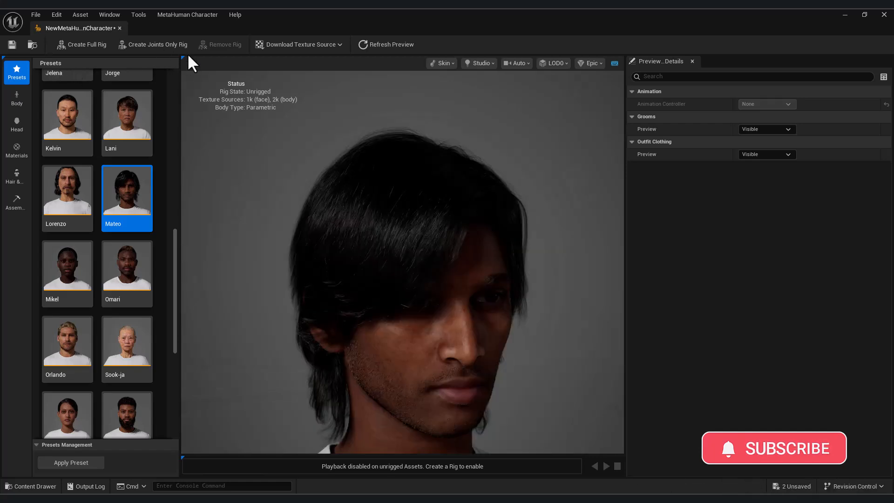
pyautogui.moveTo(501, 350)
pyautogui.mouseDown()
pyautogui.moveTo(419, 350)
pyautogui.moveTo(489, 350)
pyautogui.mouseUp()
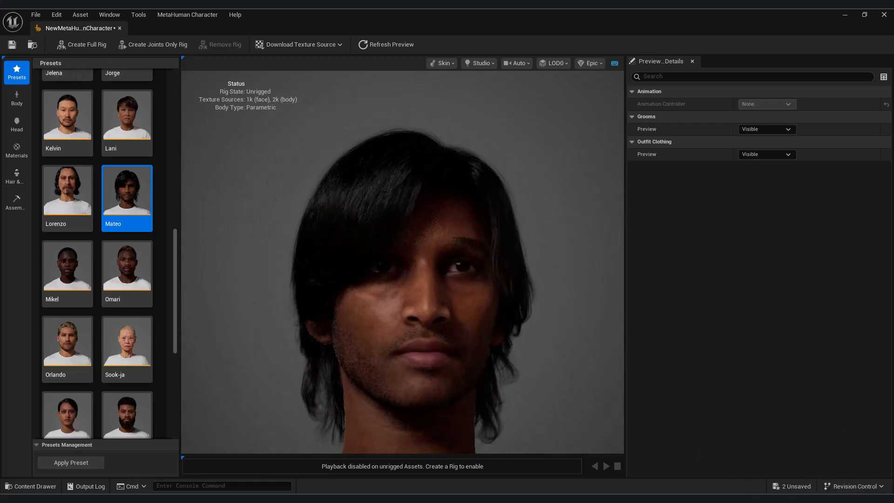
pyautogui.click(17, 97)
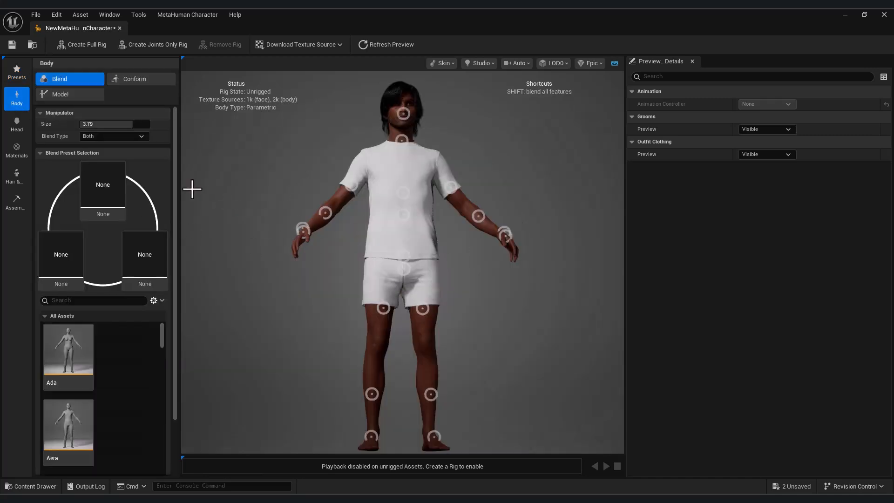
# Step: Reduce the body Blend manipulator Size to 1.86 and drag the forearm manipulator to blend it
pyautogui.moveTo(247, 206); pyautogui.dragTo(181, 161)
pyautogui.click(130, 79)
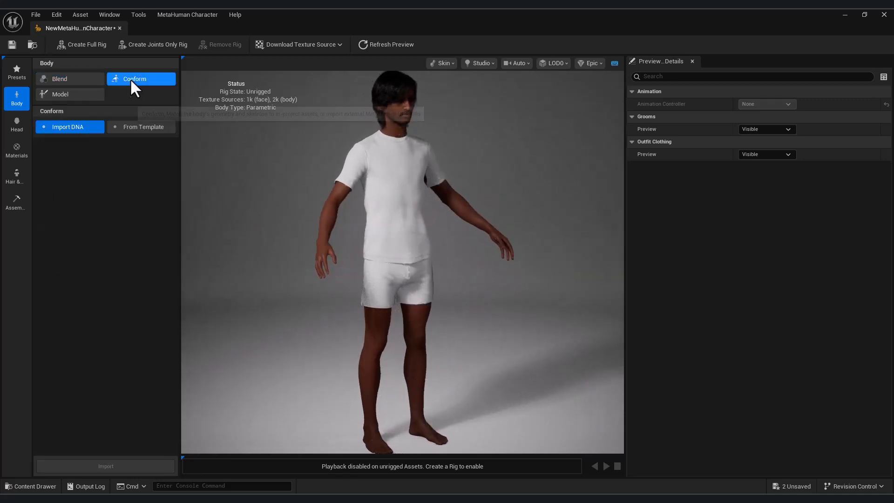
pyautogui.click(79, 83)
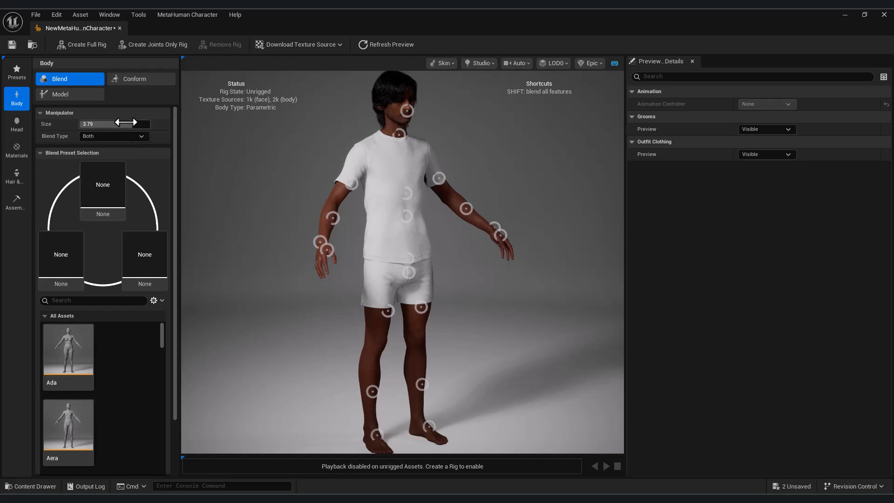
pyautogui.moveTo(131, 124); pyautogui.dragTo(104, 124)
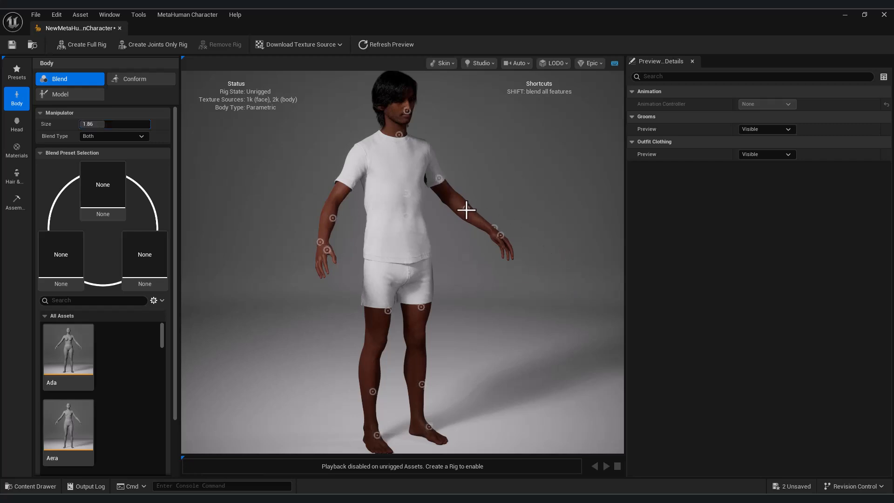
pyautogui.moveTo(467, 210); pyautogui.dragTo(466, 208)
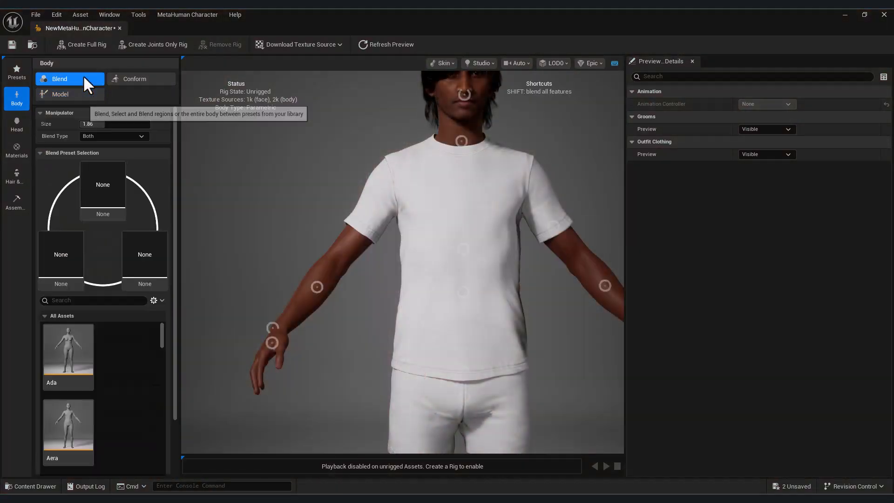
# Step: Switch Body to Parametric, raise Masculine to 0.415 and lower Fat to -1.761
pyautogui.click(86, 95)
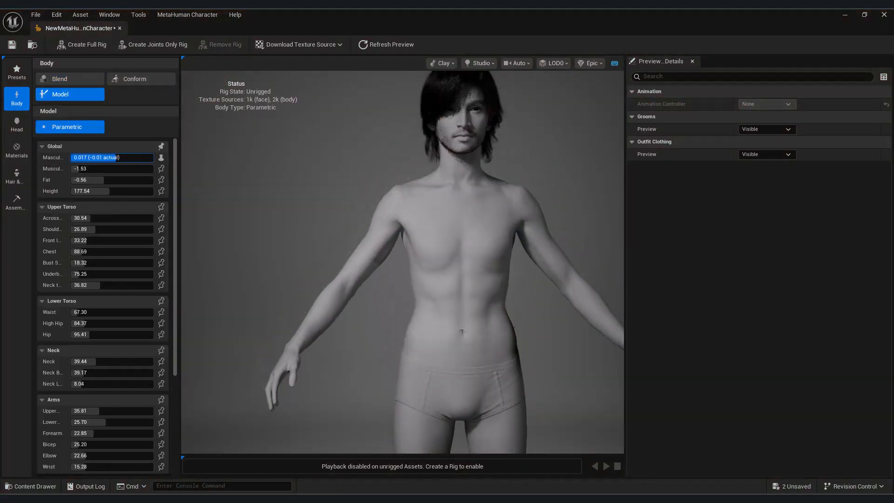
pyautogui.moveTo(110, 158); pyautogui.dragTo(121, 158)
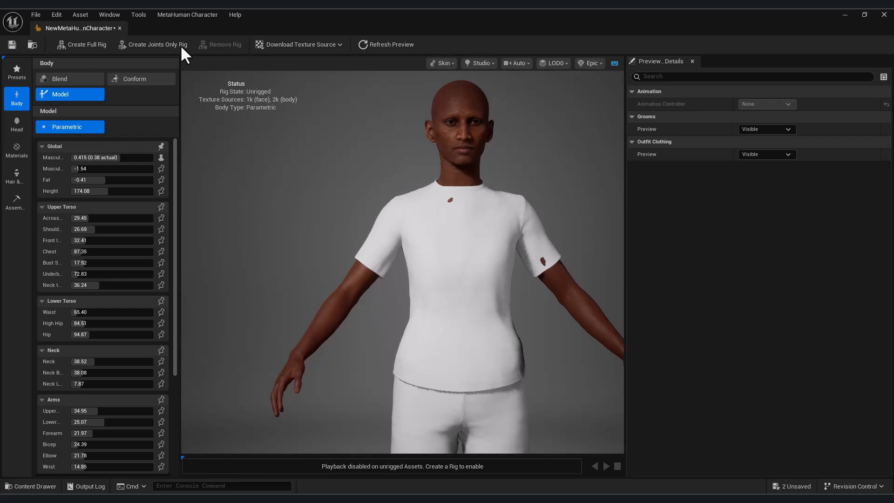
pyautogui.moveTo(91, 180)
pyautogui.mouseDown()
pyautogui.moveTo(133, 180)
pyautogui.moveTo(81, 180)
pyautogui.mouseUp()
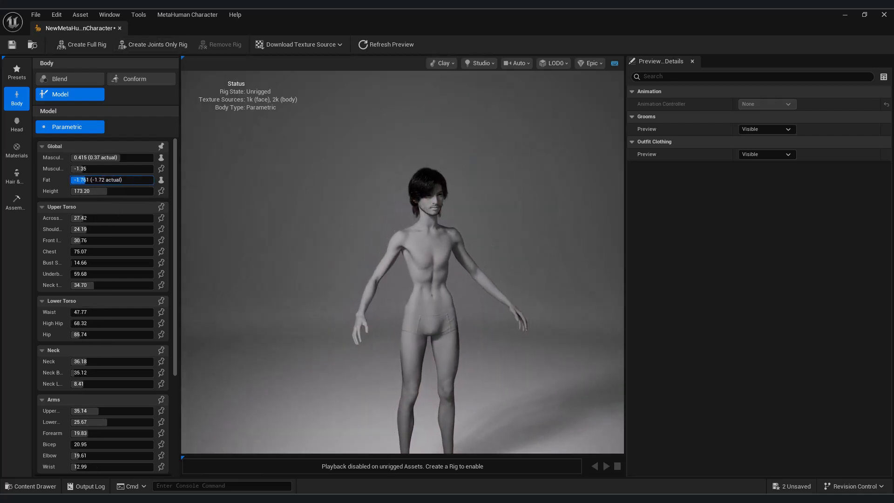
pyautogui.moveTo(437, 300)
pyautogui.mouseDown()
pyautogui.moveTo(493, 300)
pyautogui.moveTo(449, 300)
pyautogui.mouseUp()
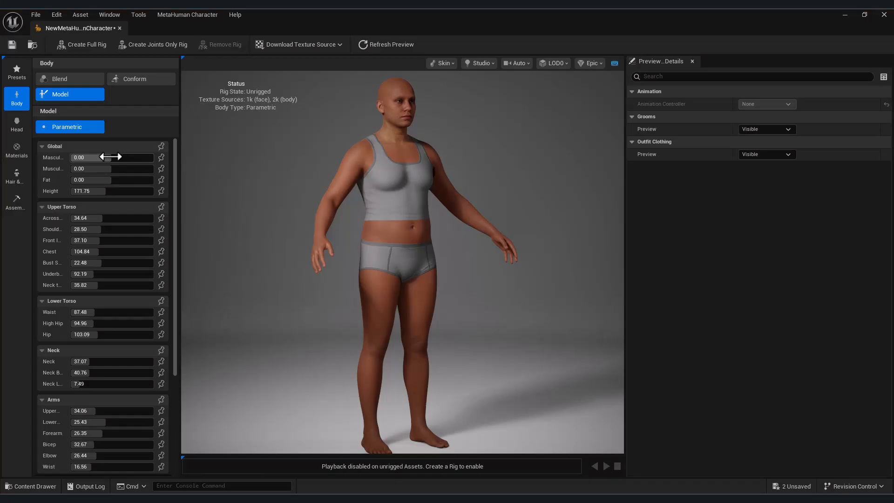
# Step: Make the body less masculine, more muscular, leaner and taller, with broader shoulders
pyautogui.click(99, 158)
pyautogui.scroll(-4, 308, 301)
pyautogui.moveTo(99, 157); pyautogui.dragTo(153, 170)
pyautogui.moveTo(75, 180); pyautogui.dragTo(46, 180)
pyautogui.moveTo(124, 191)
pyautogui.mouseDown()
pyautogui.moveTo(152, 192)
pyautogui.moveTo(137, 192)
pyautogui.mouseUp()
pyautogui.moveTo(108, 218); pyautogui.dragTo(100, 219)
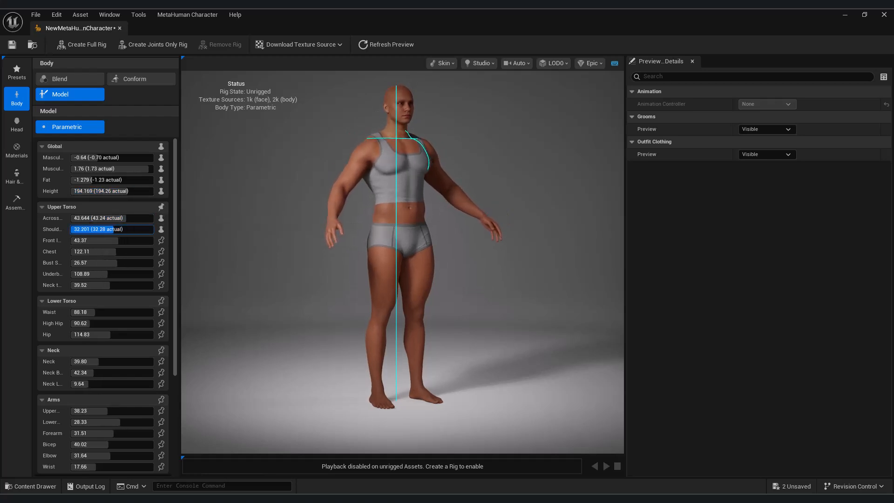
pyautogui.moveTo(261, 278); pyautogui.dragTo(210, 278)
# Step: Retune the torso: chest, neck-to-waist length, waist, high hip and hip width
pyautogui.moveTo(116, 252); pyautogui.dragTo(116, 251)
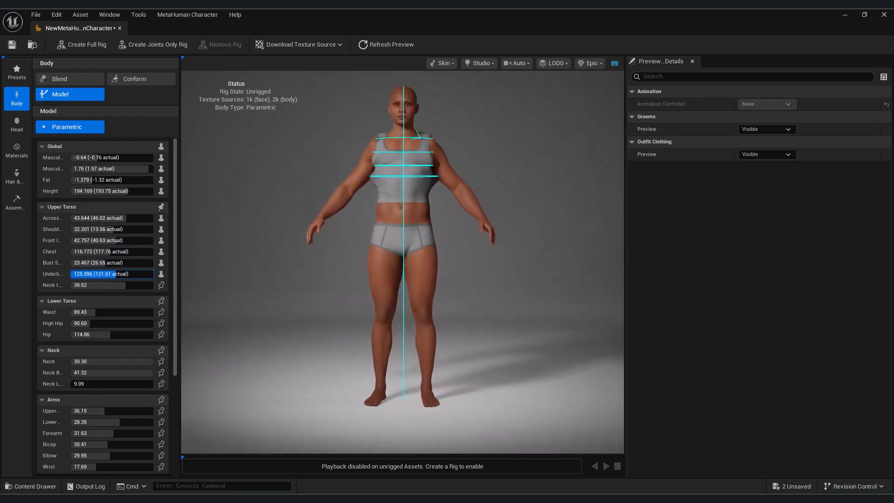
pyautogui.moveTo(104, 274); pyautogui.dragTo(127, 285)
pyautogui.moveTo(97, 313); pyautogui.dragTo(91, 313)
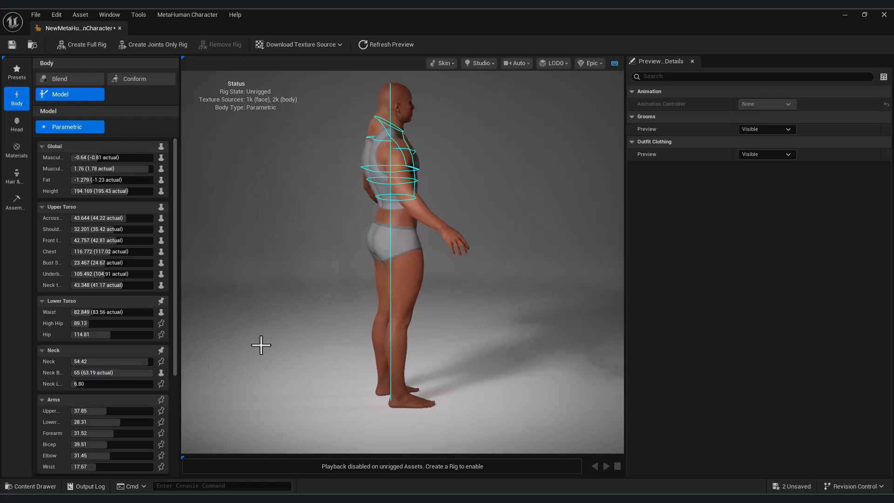
pyautogui.hotkey('ctrl', 'z')
pyautogui.moveTo(217, 374); pyautogui.dragTo(117, 374)
pyautogui.moveTo(78, 323); pyautogui.dragTo(91, 337)
pyautogui.moveTo(233, 350)
pyautogui.mouseDown()
pyautogui.moveTo(419, 350)
pyautogui.moveTo(233, 366)
pyautogui.mouseUp()
# Step: Thicken and lengthen the neck, then adjust upper arms, lower arms, biceps and elbows
pyautogui.moveTo(97, 362); pyautogui.dragTo(113, 372)
pyautogui.moveTo(217, 345)
pyautogui.mouseDown()
pyautogui.moveTo(349, 346)
pyautogui.moveTo(232, 346)
pyautogui.mouseUp()
pyautogui.moveTo(88, 384); pyautogui.dragTo(154, 384)
pyautogui.moveTo(90, 411); pyautogui.dragTo(111, 411)
pyautogui.moveTo(286, 382)
pyautogui.mouseDown()
pyautogui.moveTo(410, 381)
pyautogui.moveTo(294, 381)
pyautogui.mouseUp()
pyautogui.scroll(-2, 123, 410)
pyautogui.moveTo(132, 392); pyautogui.dragTo(124, 414)
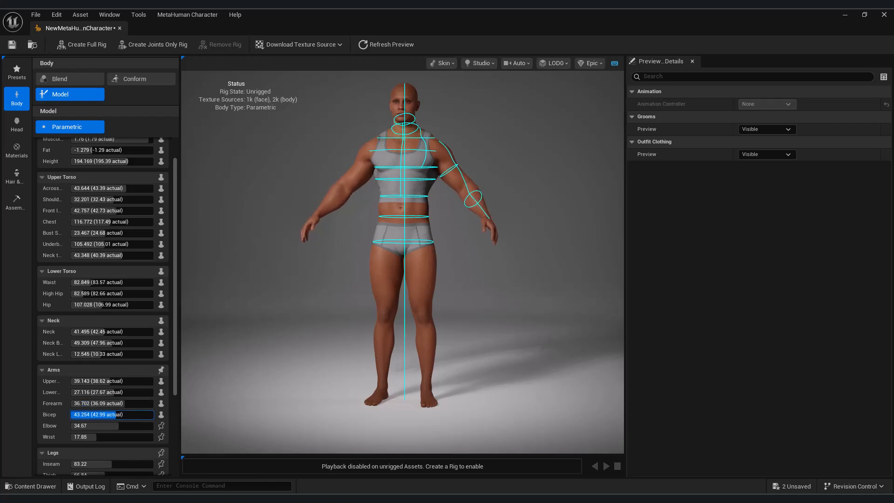
pyautogui.moveTo(385, 391); pyautogui.dragTo(424, 414)
pyautogui.moveTo(142, 415); pyautogui.dragTo(100, 426)
pyautogui.moveTo(298, 433); pyautogui.dragTo(242, 416)
pyautogui.moveTo(131, 414); pyautogui.dragTo(90, 437)
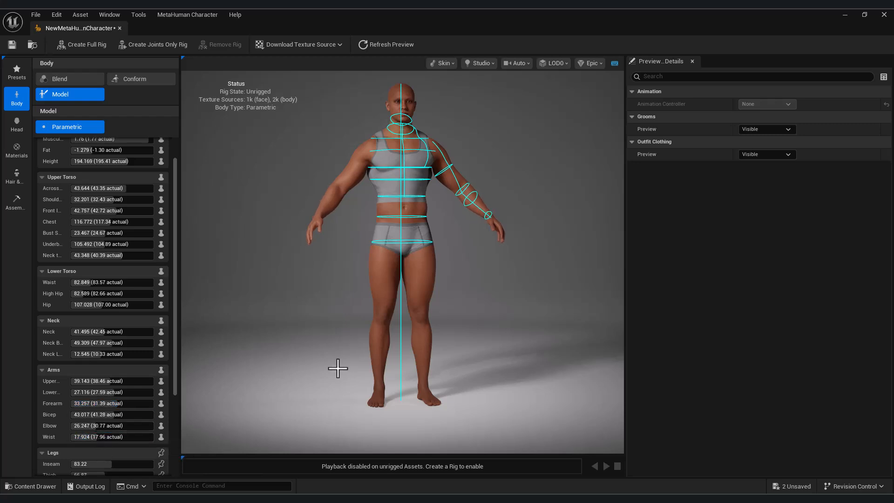
# Step: Retune the leg measurements, bringing height to 194.169, and orbit to check the body
pyautogui.scroll(-5, 112, 354)
pyautogui.moveTo(110, 346); pyautogui.dragTo(92, 367)
pyautogui.moveTo(298, 298)
pyautogui.mouseDown()
pyautogui.moveTo(494, 298)
pyautogui.moveTo(303, 298)
pyautogui.mouseUp()
pyautogui.scroll(-1, 98, 354)
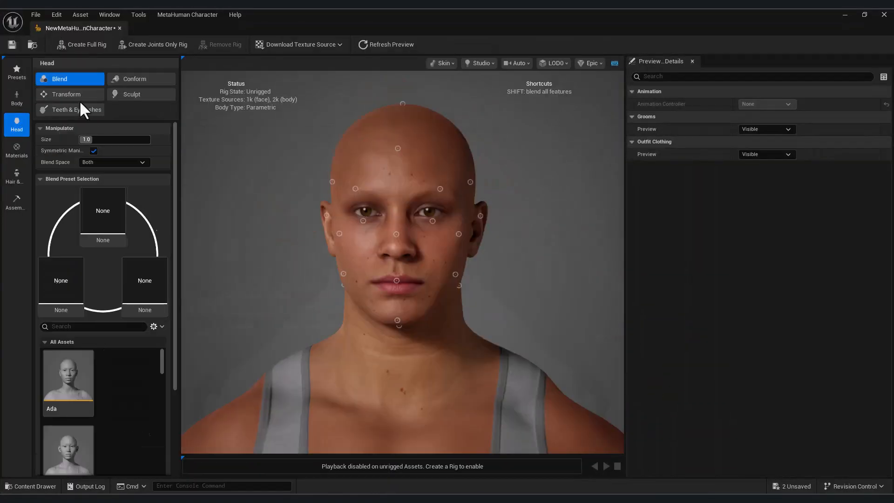
# Step: In Head Sculpt, pull the chin down, narrow the jaw, widen cheeks and temples, and reshape brows
pyautogui.click(136, 77)
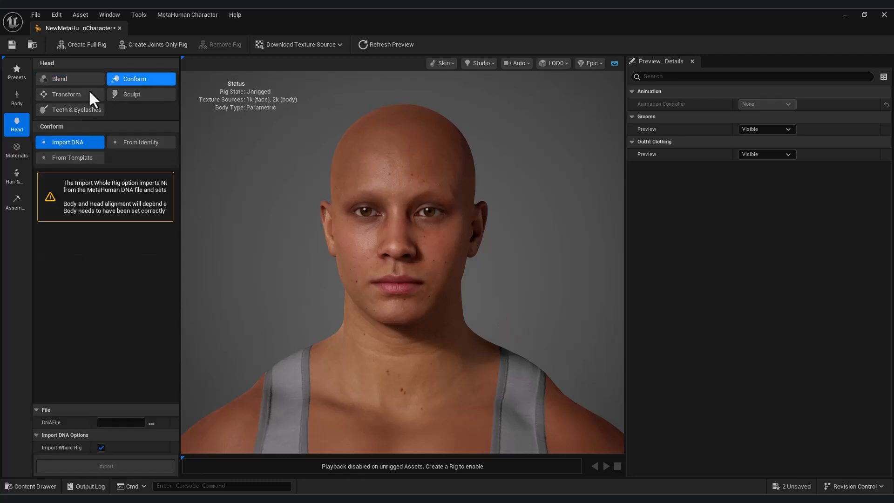
pyautogui.click(73, 95)
pyautogui.click(133, 94)
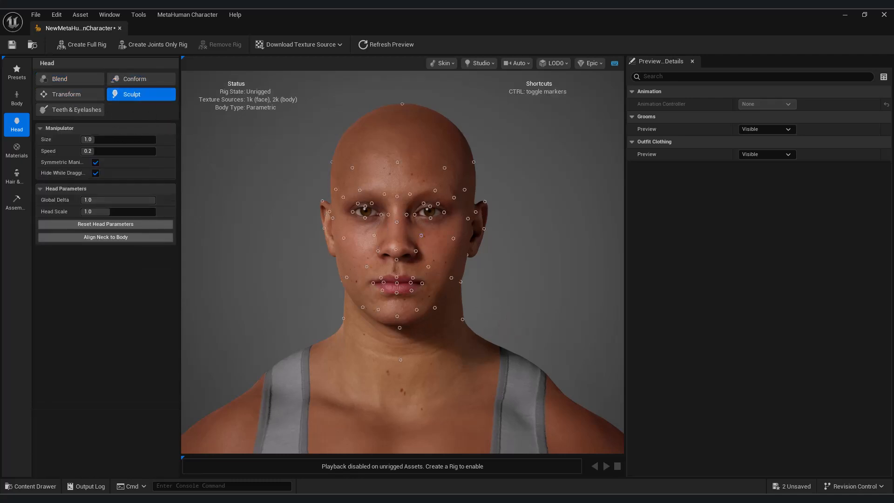
pyautogui.moveTo(394, 340); pyautogui.dragTo(395, 346)
pyautogui.moveTo(486, 290); pyautogui.dragTo(469, 283)
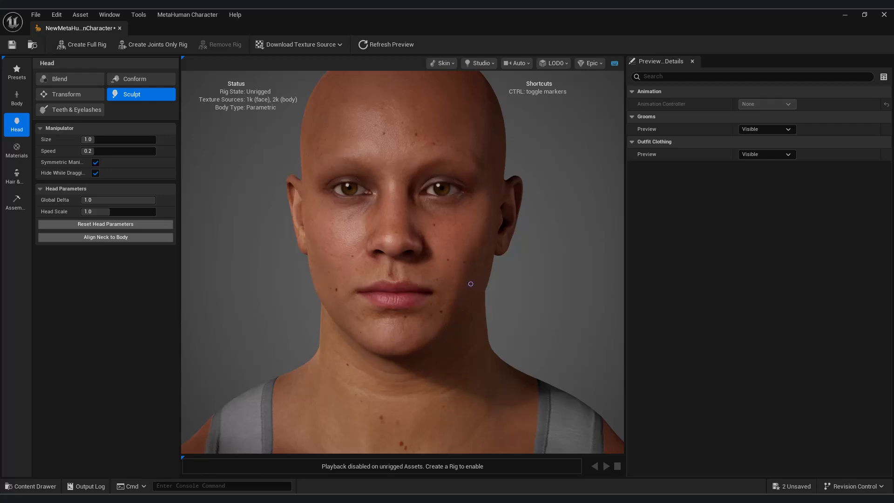
pyautogui.moveTo(476, 228); pyautogui.dragTo(483, 229)
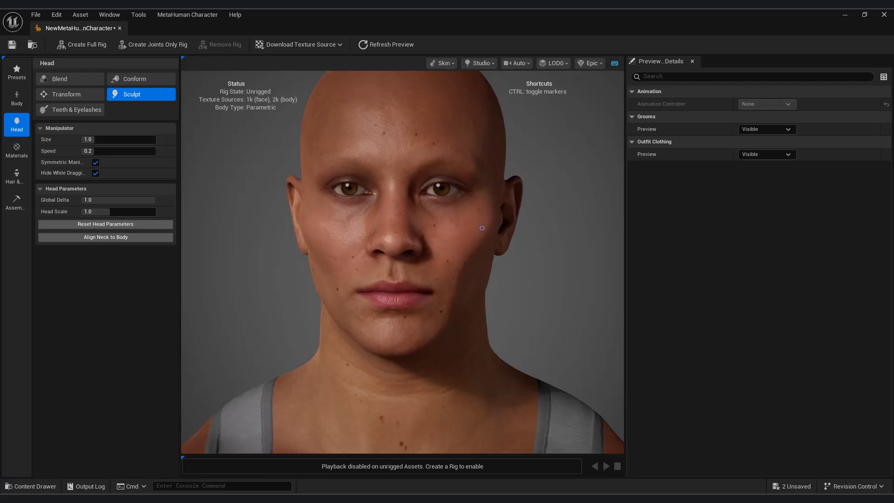
pyautogui.moveTo(491, 157); pyautogui.dragTo(487, 159)
pyautogui.moveTo(413, 163); pyautogui.dragTo(412, 168)
pyautogui.moveTo(340, 158); pyautogui.dragTo(371, 163)
# Step: Reshape the left jaw, then try pointed ear tips and undo them to keep ears rounded
pyautogui.moveTo(483, 263)
pyautogui.mouseDown()
pyautogui.moveTo(408, 257)
pyautogui.moveTo(422, 244)
pyautogui.moveTo(529, 248)
pyautogui.mouseUp()
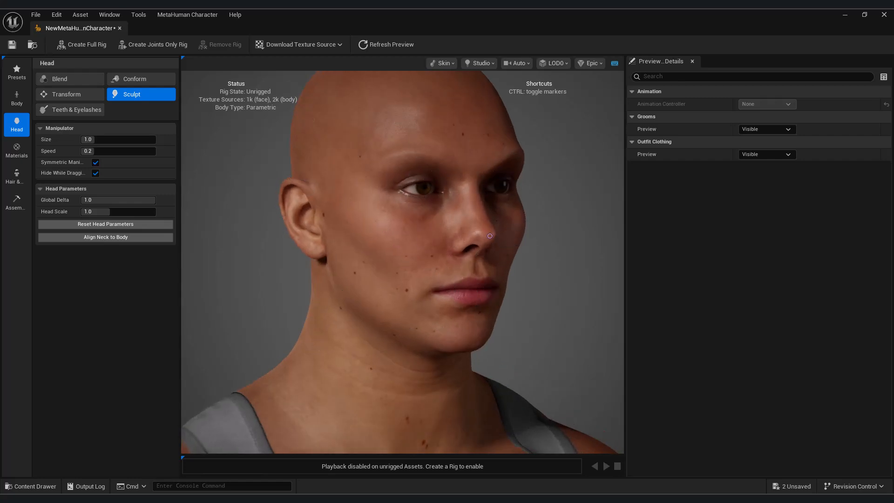
pyautogui.moveTo(549, 334); pyautogui.dragTo(389, 330)
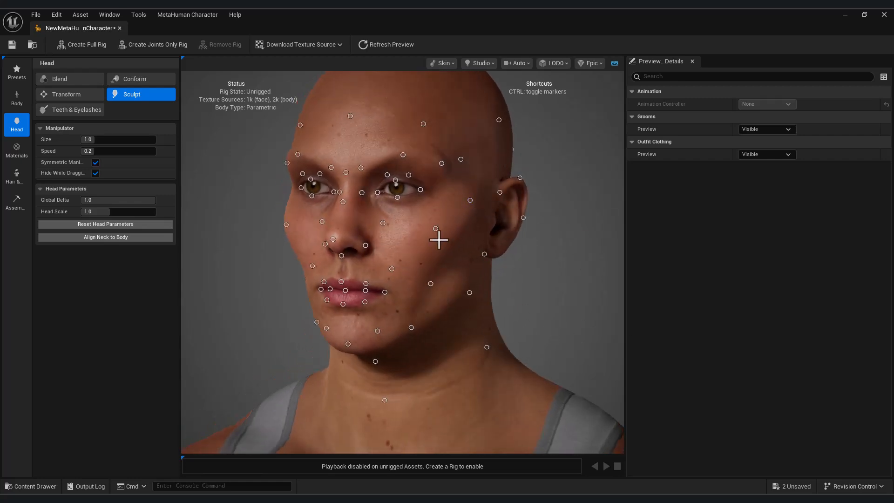
pyautogui.moveTo(454, 227); pyautogui.dragTo(450, 222)
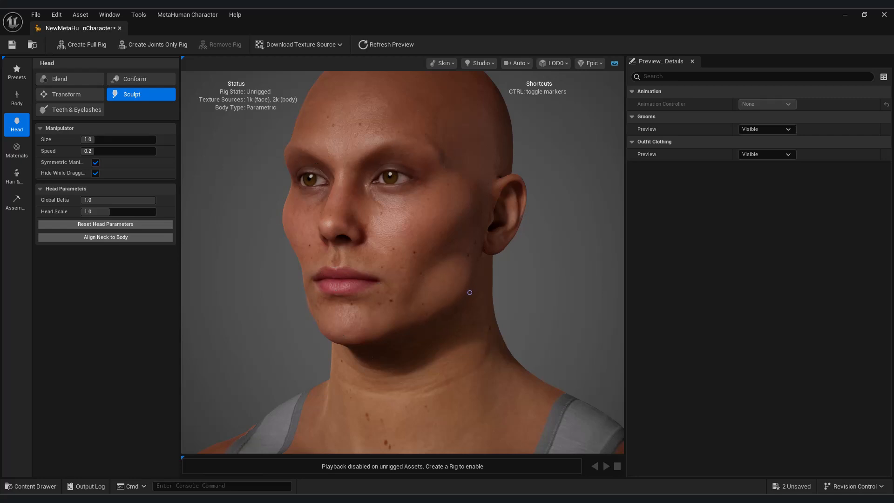
pyautogui.moveTo(508, 268); pyautogui.dragTo(587, 268)
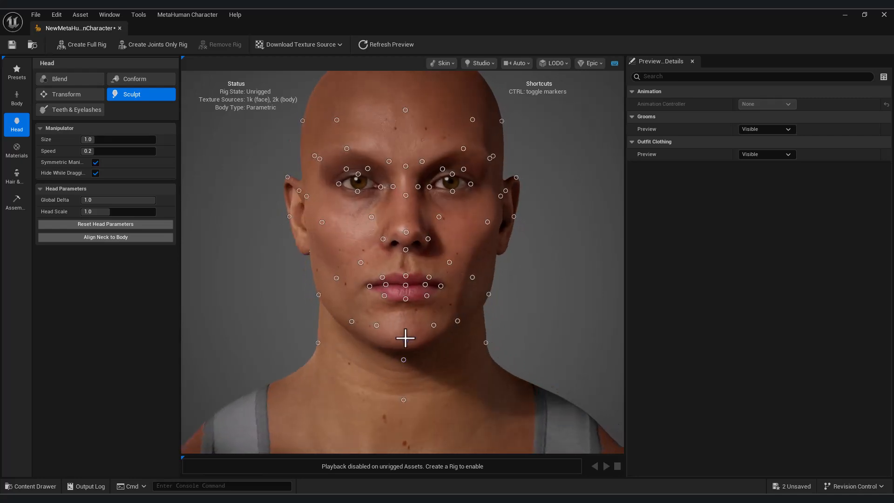
pyautogui.moveTo(352, 321); pyautogui.dragTo(351, 322)
pyautogui.moveTo(581, 304); pyautogui.dragTo(283, 135)
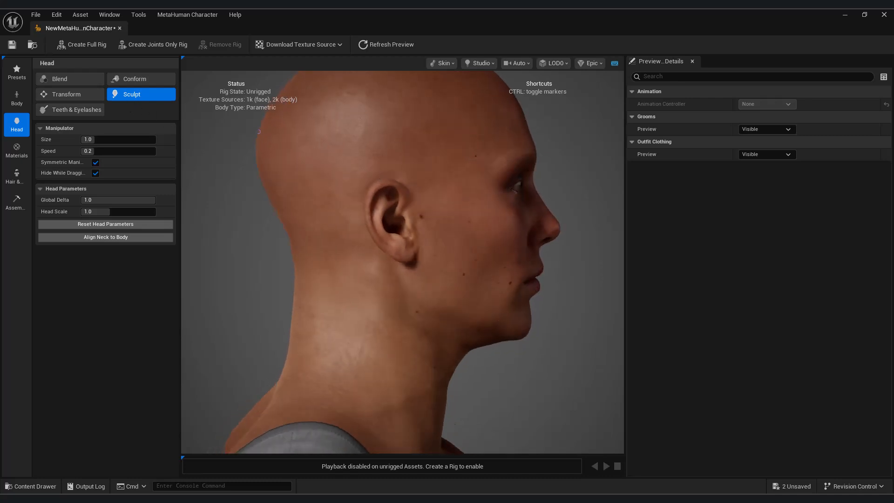
pyautogui.moveTo(573, 383); pyautogui.dragTo(539, 308)
pyautogui.moveTo(281, 177)
pyautogui.mouseDown()
pyautogui.moveTo(270, 176)
pyautogui.moveTo(283, 178)
pyautogui.moveTo(278, 168)
pyautogui.mouseUp()
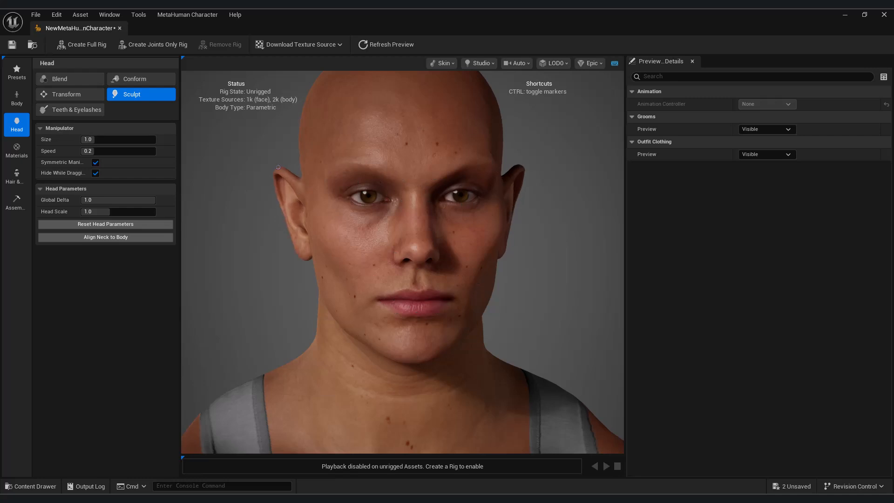
pyautogui.hotkey('ctrl', 'z')
pyautogui.moveTo(233, 230)
pyautogui.mouseDown()
pyautogui.moveTo(126, 230)
pyautogui.moveTo(236, 230)
pyautogui.moveTo(226, 230)
pyautogui.mouseUp()
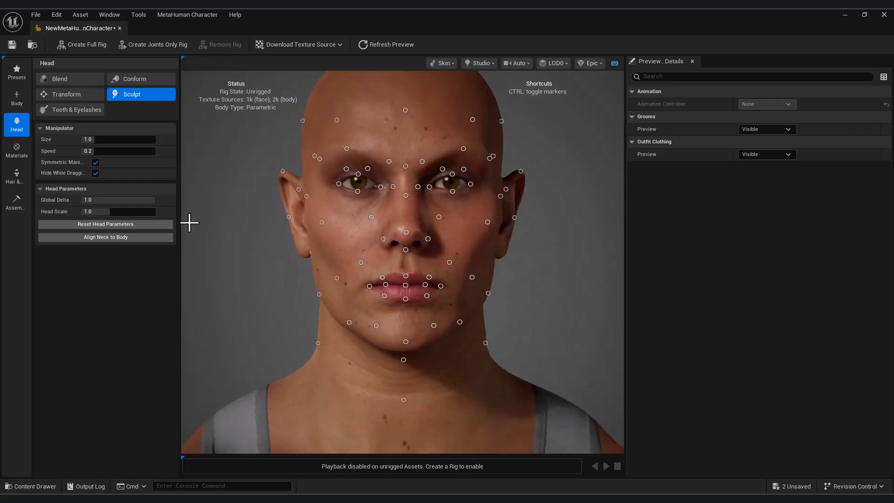
# Step: Lengthen the teeth, adjust their spacing, and wear them down
pyautogui.click(80, 111)
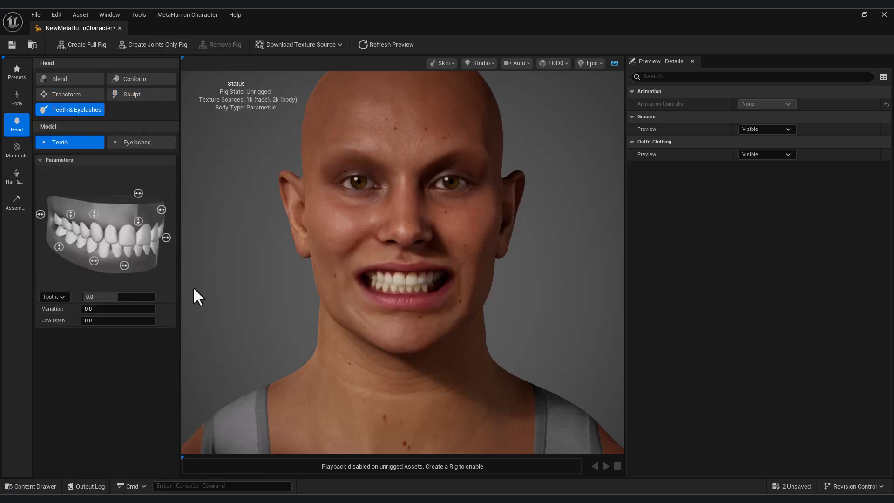
pyautogui.moveTo(139, 220); pyautogui.dragTo(138, 205)
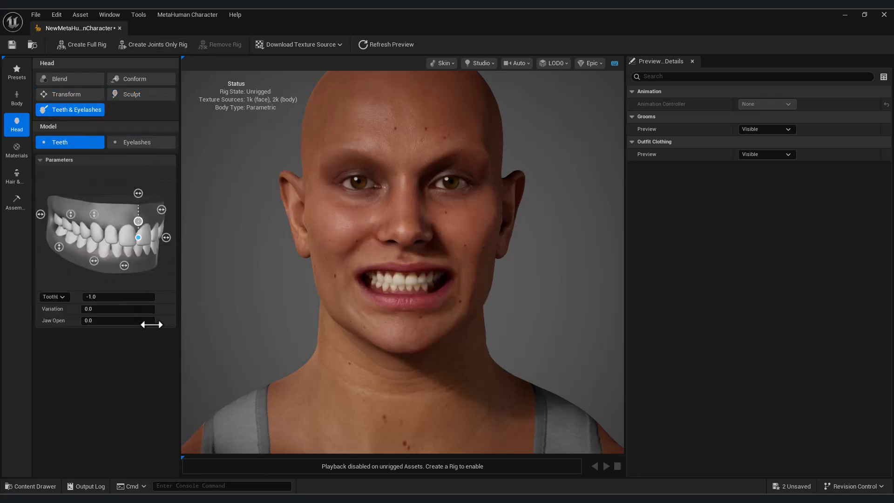
pyautogui.moveTo(94, 261); pyautogui.dragTo(176, 283)
pyautogui.moveTo(59, 247); pyautogui.dragTo(68, 235)
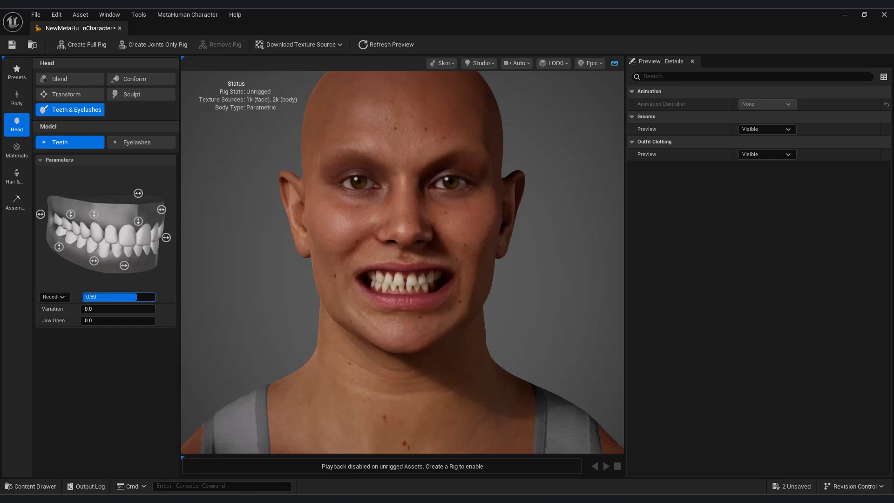
pyautogui.click(77, 110)
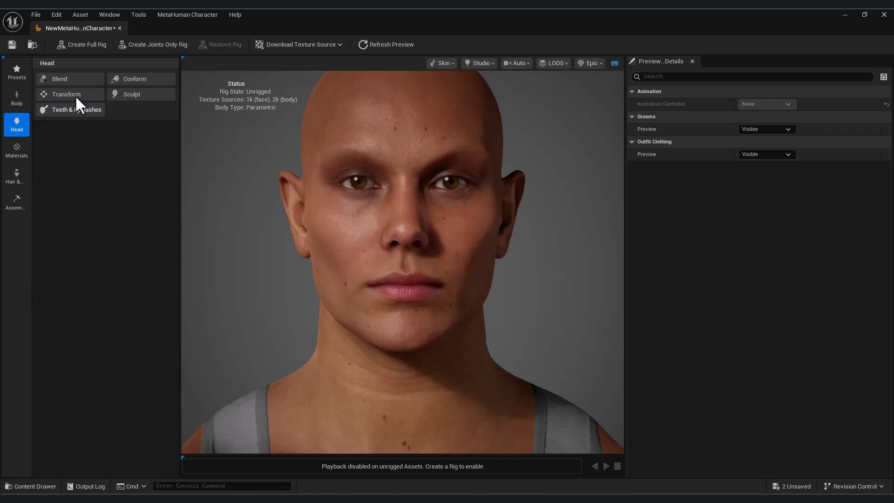
# Step: Lighten Mateo's skin tone in the Skin Tone picker to U 0.17, V 0.29
pyautogui.click(17, 149)
pyautogui.click(112, 123)
pyautogui.moveTo(212, 172); pyautogui.dragTo(184, 171)
pyautogui.moveTo(233, 236); pyautogui.dragTo(204, 236)
pyautogui.moveTo(209, 215)
pyautogui.mouseDown()
pyautogui.moveTo(233, 214)
pyautogui.moveTo(205, 214)
pyautogui.mouseUp()
# Step: Try new body and face skin textures, starting from values 1 and 34, and lower roughness
pyautogui.click(342, 127)
pyautogui.click(89, 134)
pyautogui.write('1')
pyautogui.press('Return')
pyautogui.moveTo(82, 134); pyautogui.dragTo(105, 134)
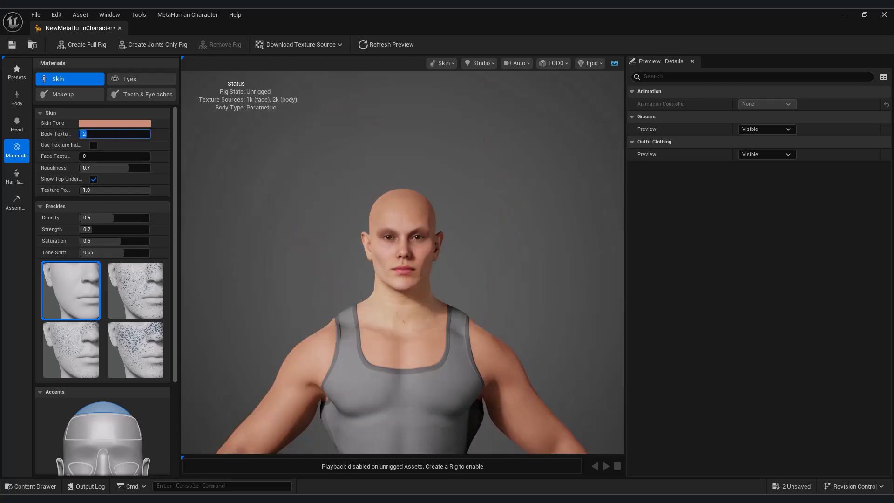
pyautogui.click(91, 157)
pyautogui.write('34')
pyautogui.moveTo(98, 157)
pyautogui.mouseDown()
pyautogui.moveTo(149, 156)
pyautogui.moveTo(80, 156)
pyautogui.moveTo(106, 167)
pyautogui.mouseUp()
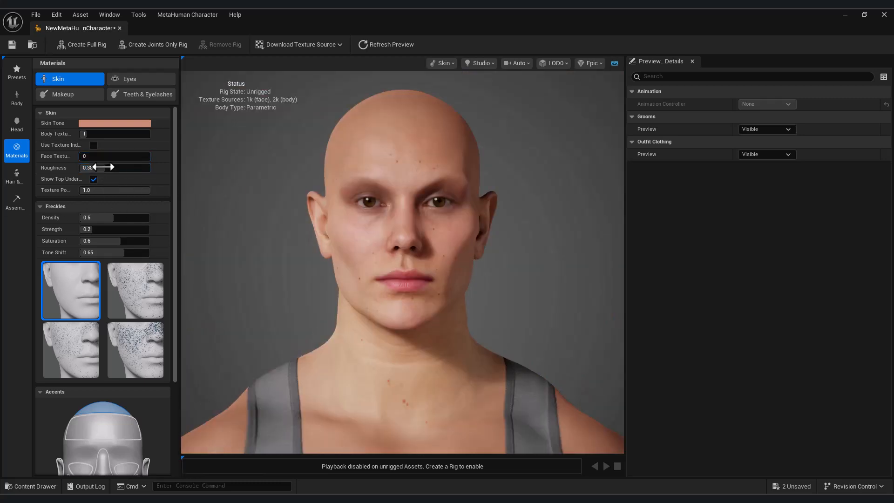
pyautogui.moveTo(116, 191); pyautogui.dragTo(96, 191)
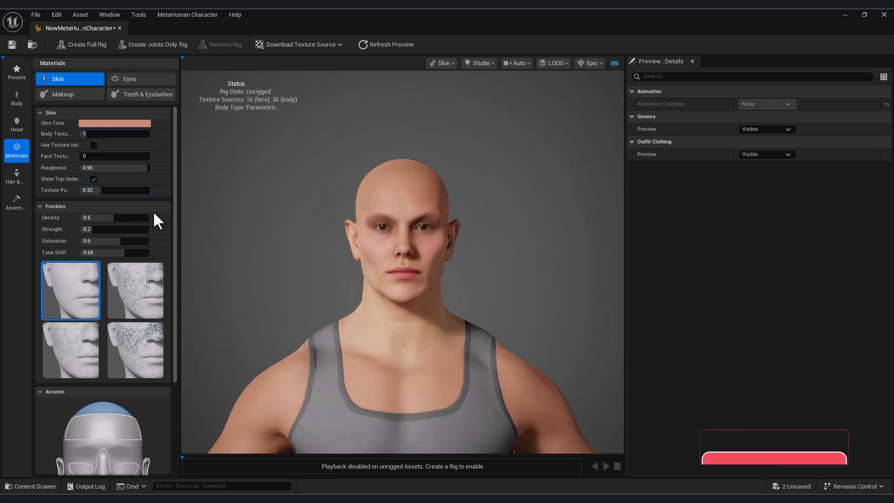
# Step: Raise freckle density and strength and pick the cheek-heavy freckle mask
pyautogui.scroll(5, 391, 272)
pyautogui.moveTo(114, 218)
pyautogui.mouseDown()
pyautogui.moveTo(130, 218)
pyautogui.moveTo(107, 218)
pyautogui.moveTo(107, 230)
pyautogui.mouseUp()
pyautogui.click(138, 298)
pyautogui.click(147, 357)
pyautogui.click(81, 348)
pyautogui.click(122, 282)
pyautogui.scroll(-6, 121, 282)
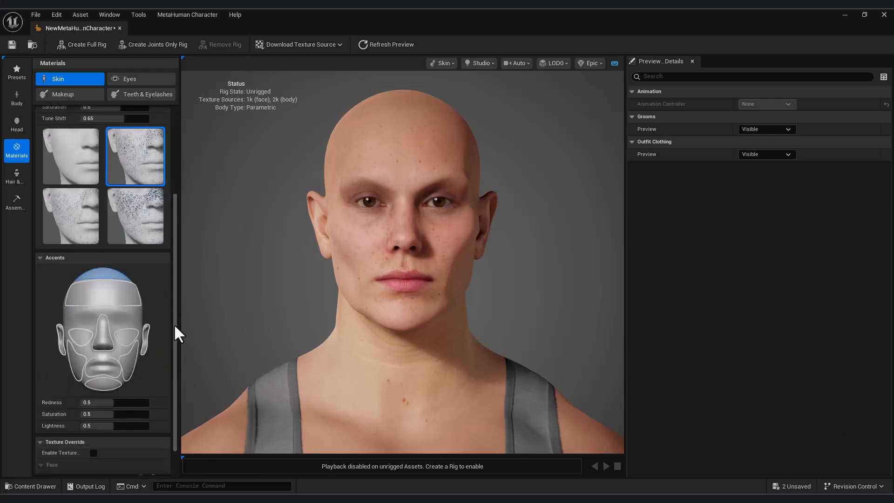
# Step: Tint the forehead accent to Redness 0.43, Saturation 0.35, Lightness 0.56
pyautogui.moveTo(98, 403)
pyautogui.mouseDown()
pyautogui.moveTo(138, 403)
pyautogui.moveTo(106, 404)
pyautogui.mouseUp()
pyautogui.moveTo(107, 414); pyautogui.dragTo(91, 414)
pyautogui.moveTo(103, 426); pyautogui.dragTo(126, 425)
pyautogui.moveTo(453, 173); pyautogui.dragTo(527, 174)
pyautogui.scroll(5, 452, 176)
pyautogui.moveTo(468, 168); pyautogui.dragTo(432, 345, button='middle')
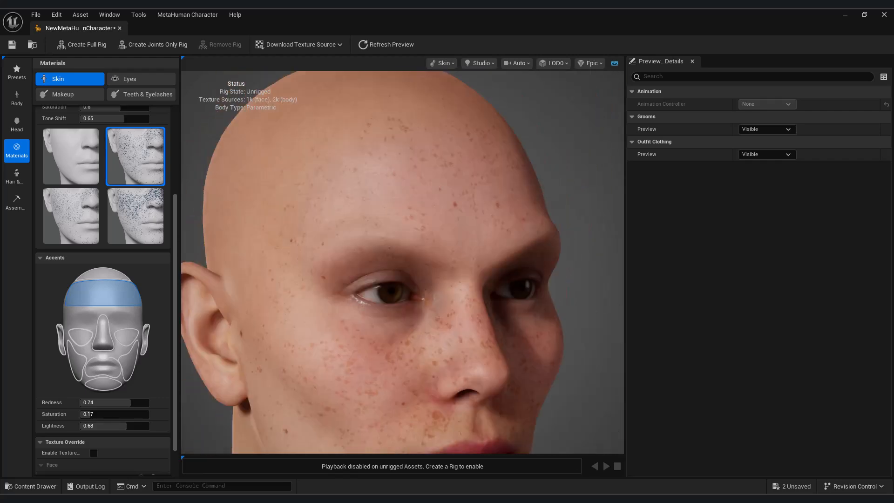
pyautogui.moveTo(116, 414); pyautogui.dragTo(104, 414)
pyautogui.scroll(-6, 571, 346)
pyautogui.moveTo(501, 355); pyautogui.dragTo(380, 355)
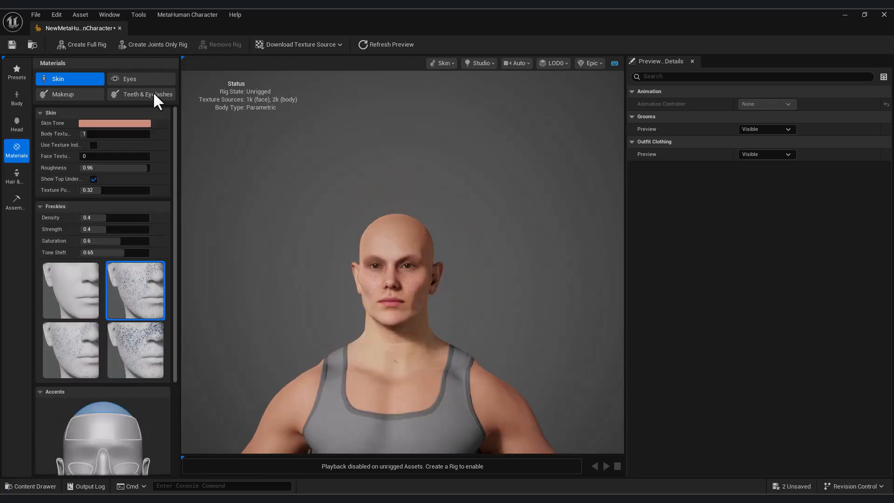
# Step: Choose blue-grey eyes and try several iris patterns, settling on one that keeps them blue-grey
pyautogui.click(139, 78)
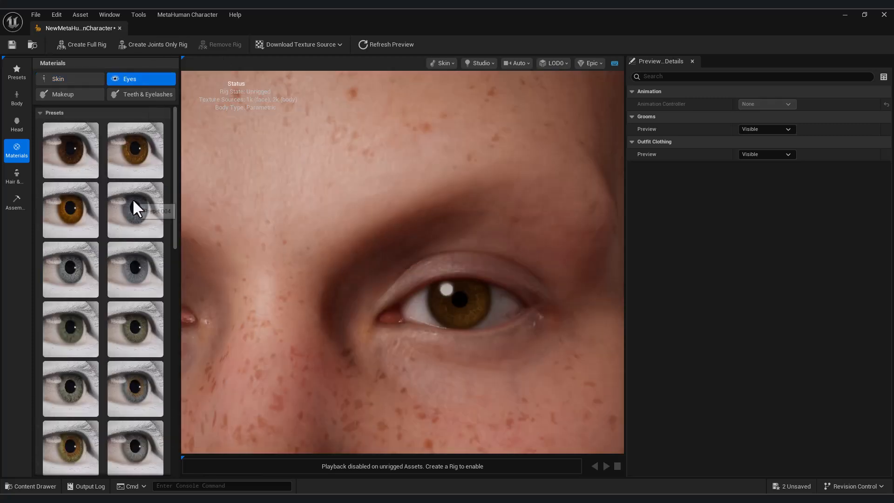
pyautogui.click(133, 205)
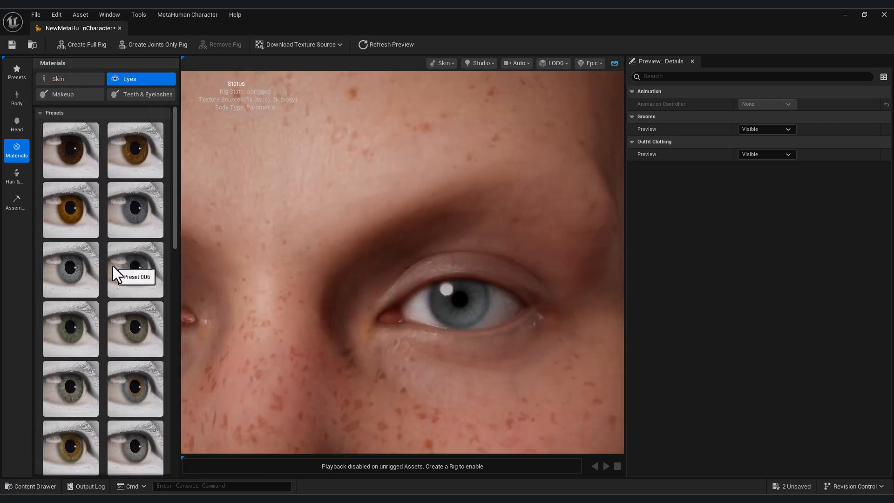
pyautogui.scroll(-1, 122, 285)
pyautogui.click(135, 276)
pyautogui.click(71, 218)
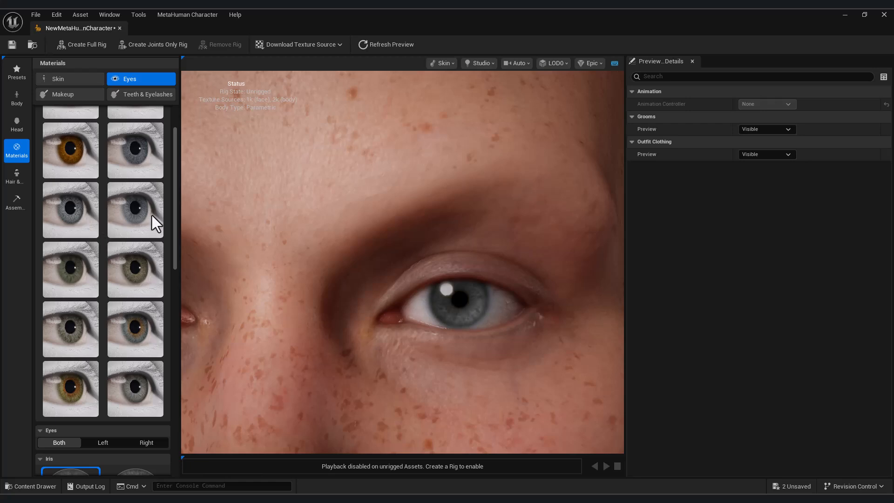
pyautogui.scroll(-3, 116, 336)
pyautogui.click(133, 322)
pyautogui.click(118, 377)
pyautogui.click(84, 378)
pyautogui.click(83, 410)
pyautogui.scroll(-1, 111, 401)
pyautogui.click(117, 380)
pyautogui.click(79, 420)
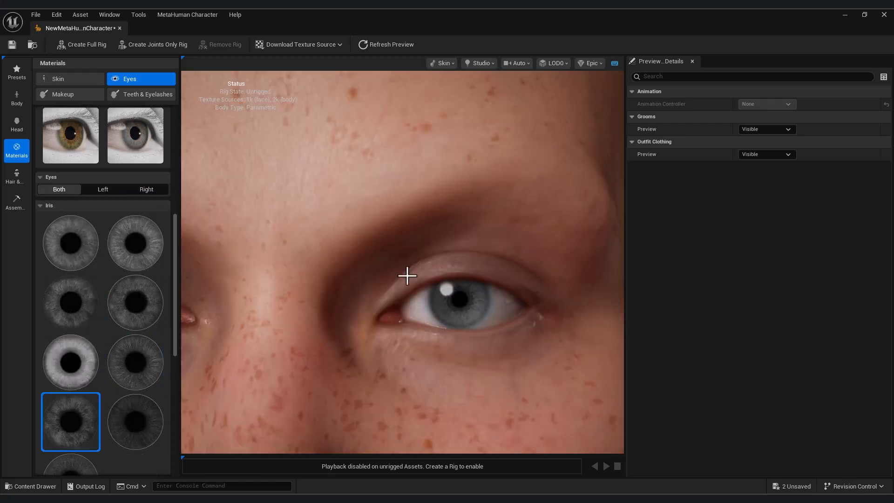
# Step: Give the iris a brown secondary colour and lower Color Blend to 0.62
pyautogui.scroll(-5, 405, 280)
pyautogui.scroll(-1, 115, 335)
pyautogui.scroll(-2, 121, 335)
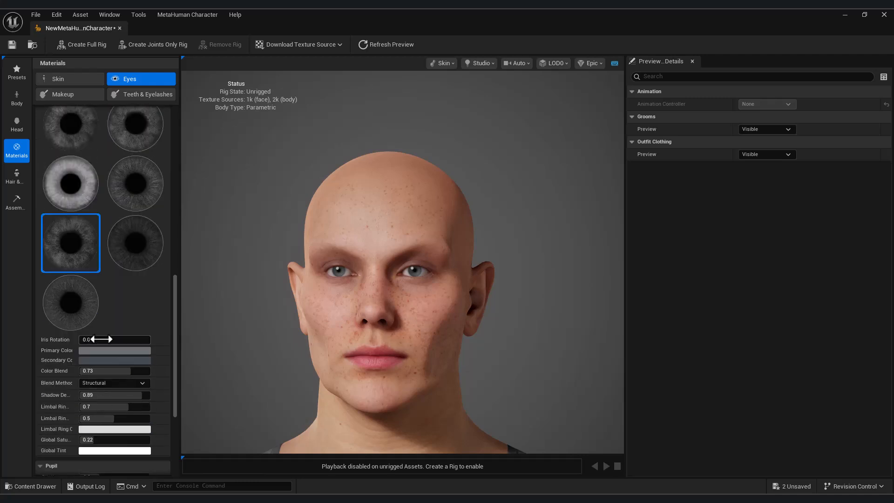
pyautogui.scroll(5, 428, 293)
pyautogui.moveTo(127, 371); pyautogui.dragTo(118, 371)
pyautogui.click(130, 361)
pyautogui.moveTo(281, 367); pyautogui.dragTo(253, 298)
pyautogui.moveTo(189, 390)
pyautogui.mouseDown()
pyautogui.moveTo(179, 390)
pyautogui.moveTo(224, 390)
pyautogui.mouseUp()
pyautogui.moveTo(205, 411)
pyautogui.mouseDown()
pyautogui.moveTo(260, 411)
pyautogui.moveTo(104, 385)
pyautogui.moveTo(258, 384)
pyautogui.moveTo(242, 423)
pyautogui.mouseUp()
pyautogui.click(95, 360)
pyautogui.click(295, 368)
pyautogui.moveTo(124, 371); pyautogui.dragTo(125, 407)
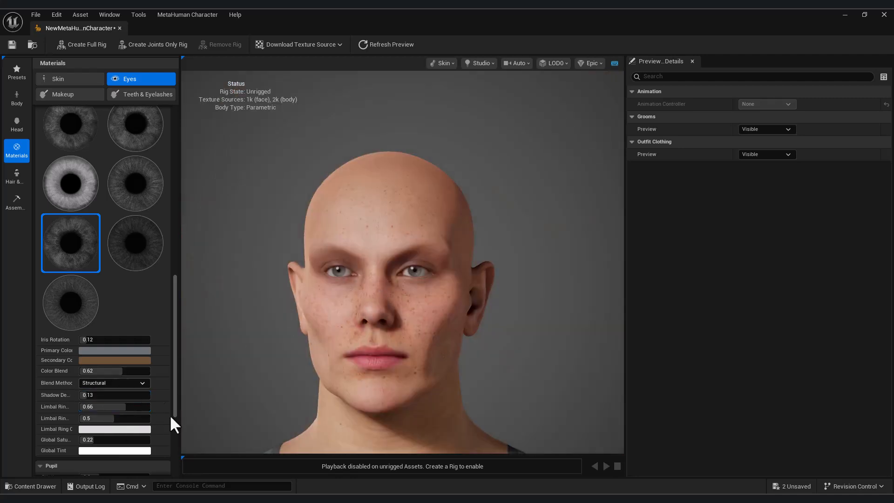
# Step: Set Pupil Dilation to 0.45 and review the remaining eye settings
pyautogui.scroll(-3, 158, 405)
pyautogui.moveTo(93, 418); pyautogui.dragTo(114, 397)
pyautogui.scroll(-2, 142, 410)
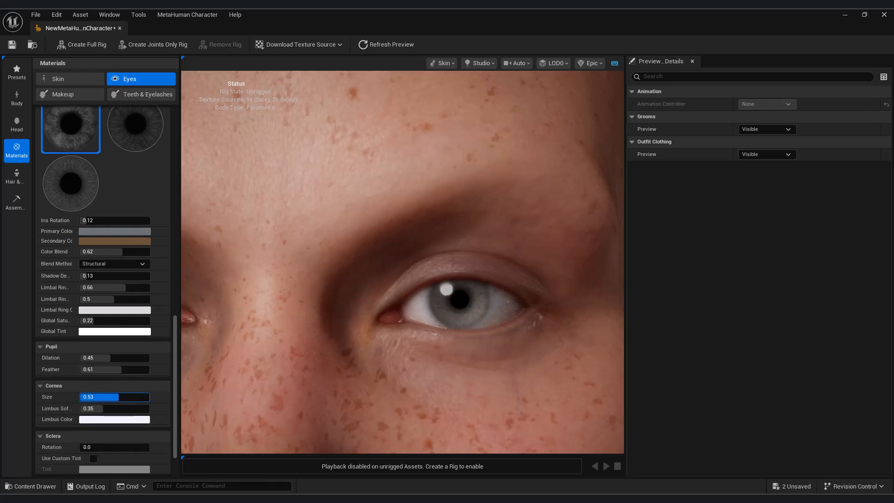
pyautogui.scroll(-2, 144, 420)
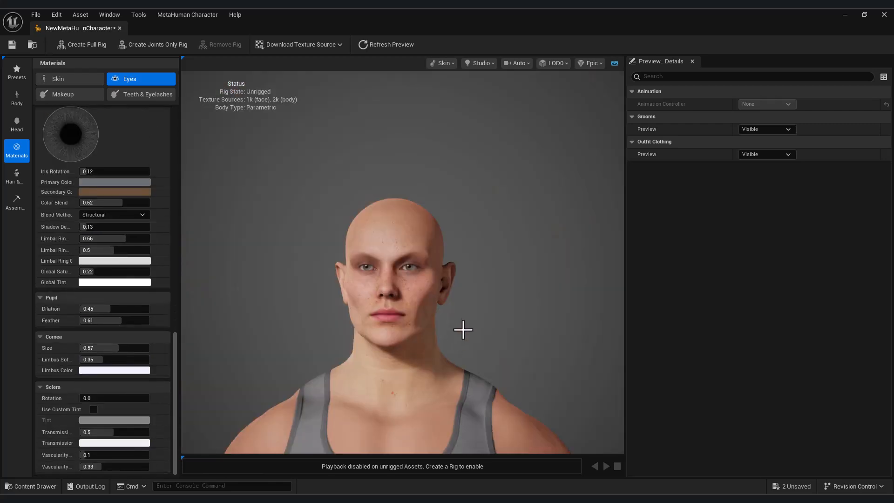
# Step: Try several eye makeup styles, ending on the lightest option
pyautogui.click(65, 94)
pyautogui.scroll(-4, 120, 359)
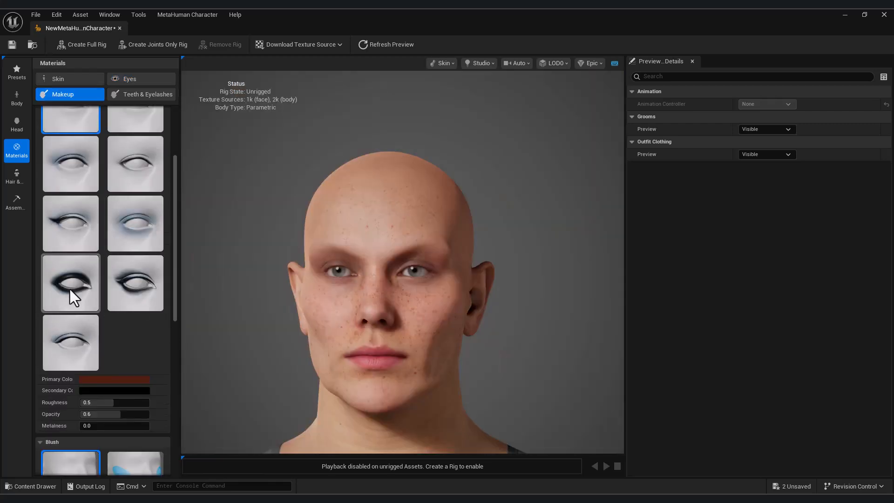
pyautogui.click(70, 289)
pyautogui.click(128, 280)
pyautogui.click(136, 229)
pyautogui.scroll(4, 136, 227)
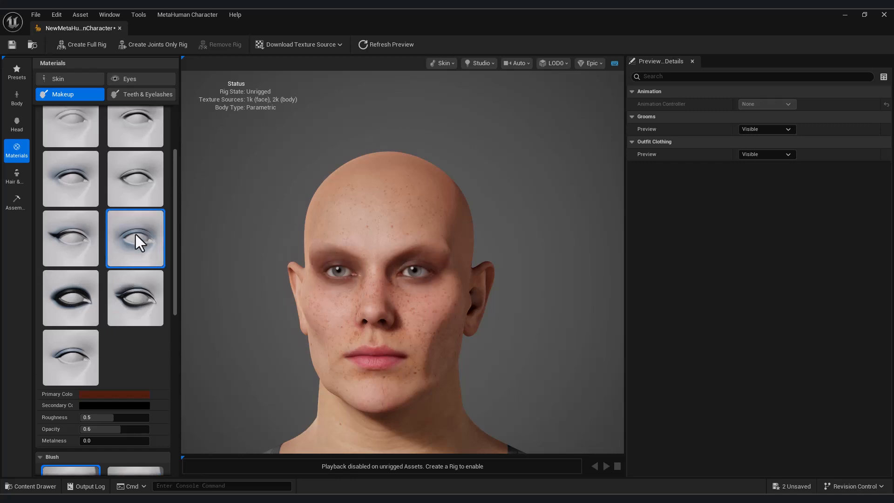
pyautogui.click(77, 169)
# Step: Try blush styles and a blush colour, then revert to the plain face option
pyautogui.scroll(-10, 114, 363)
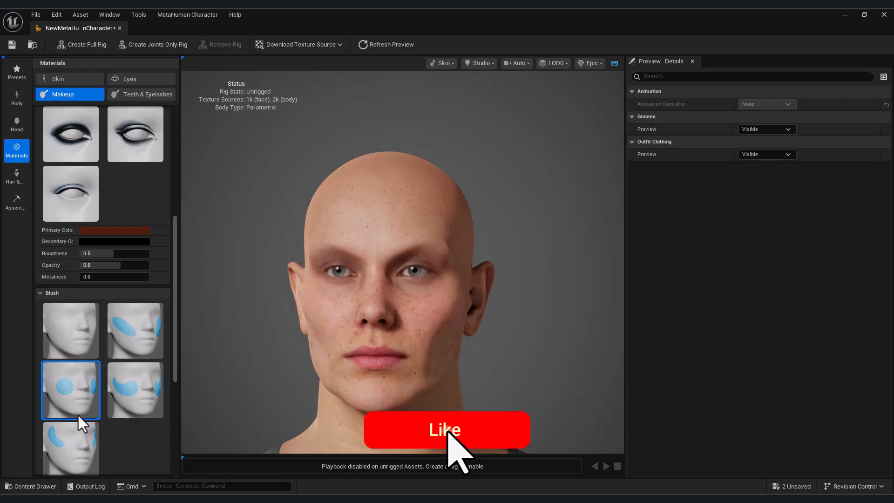
pyautogui.scroll(-4, 71, 399)
pyautogui.click(73, 395)
pyautogui.scroll(-4, 122, 375)
pyautogui.click(85, 272)
pyautogui.click(121, 368)
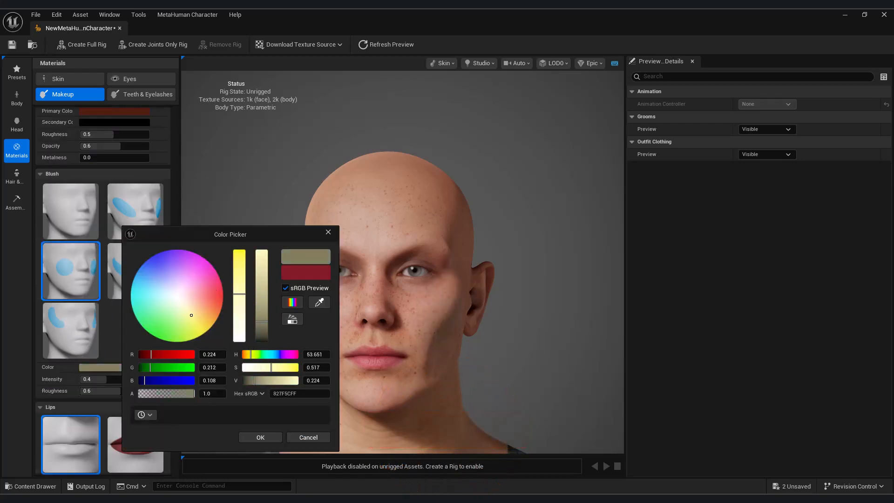
pyautogui.click(300, 440)
pyautogui.scroll(3, 93, 274)
pyautogui.click(93, 274)
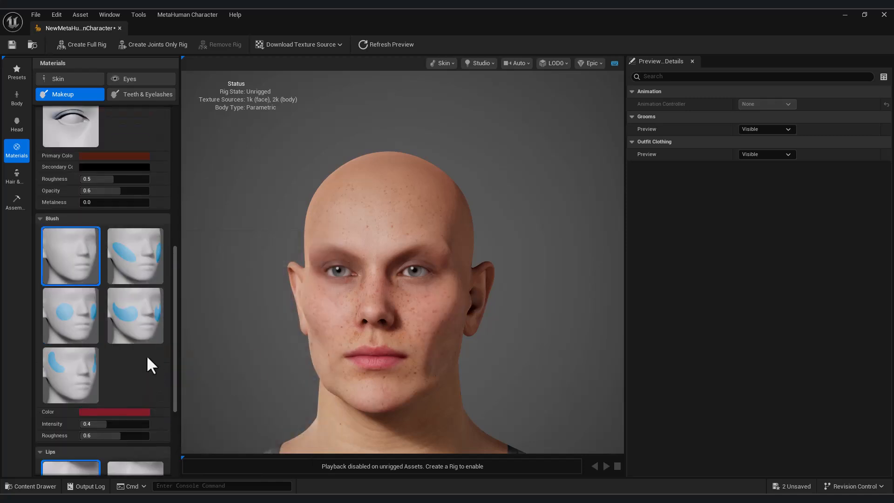
# Step: Try red and other lipstick styles, then return to plain unpainted lips
pyautogui.scroll(-9, 151, 361)
pyautogui.click(143, 357)
pyautogui.click(73, 398)
pyautogui.click(130, 399)
pyautogui.click(62, 349)
pyautogui.scroll(-1, 128, 405)
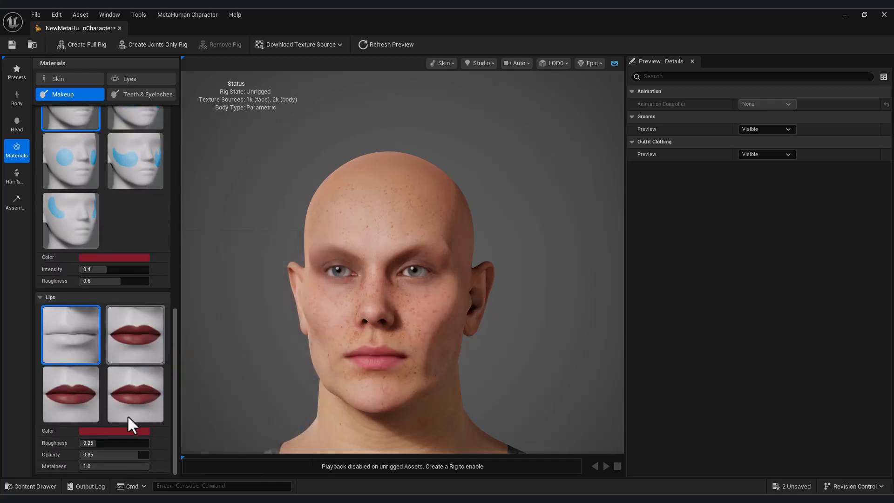
# Step: Try pink teeth and cream gum colours, discard both, and set Plaque Amount to 0.14
pyautogui.click(140, 94)
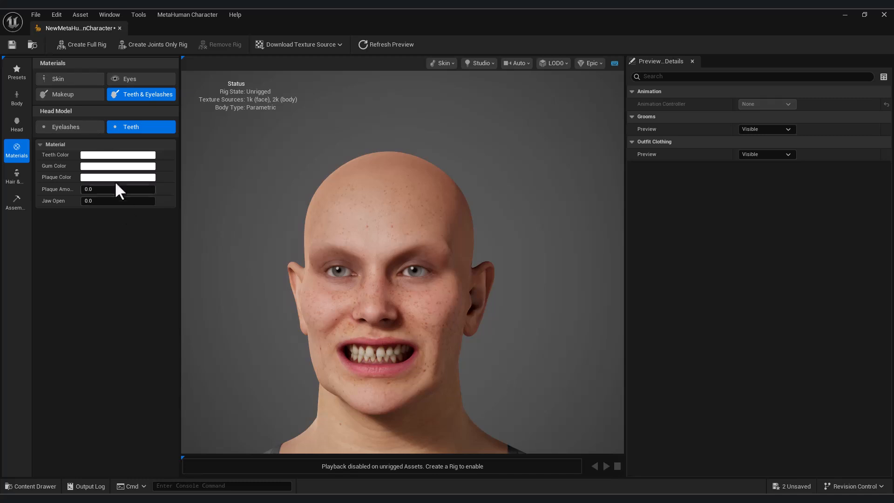
pyautogui.click(118, 154)
pyautogui.moveTo(223, 250)
pyautogui.mouseDown()
pyautogui.moveTo(223, 181)
pyautogui.moveTo(217, 235)
pyautogui.mouseUp()
pyautogui.click(298, 364)
pyautogui.click(120, 167)
pyautogui.moveTo(219, 252); pyautogui.dragTo(201, 248)
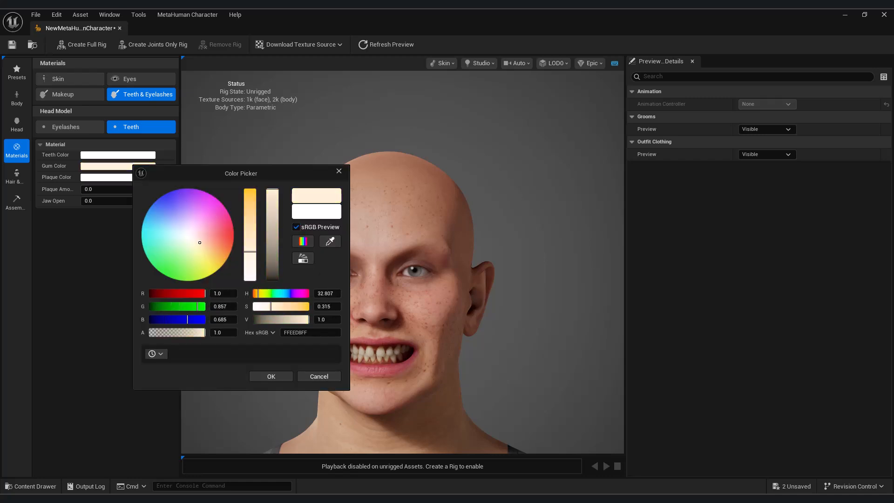
pyautogui.click(319, 377)
pyautogui.moveTo(117, 201); pyautogui.dragTo(81, 201)
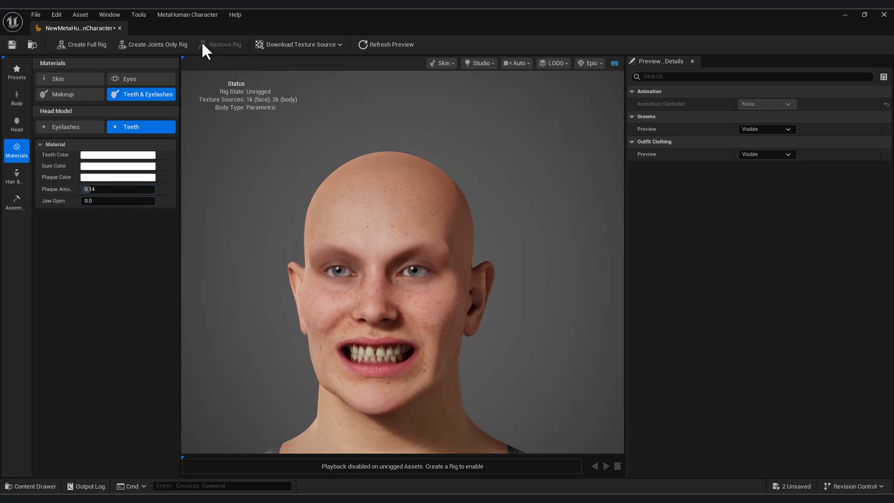
pyautogui.click(70, 79)
# Step: Try the 360 Waves hairstyle and view it in profile
pyautogui.click(17, 176)
pyautogui.scroll(-5, 112, 217)
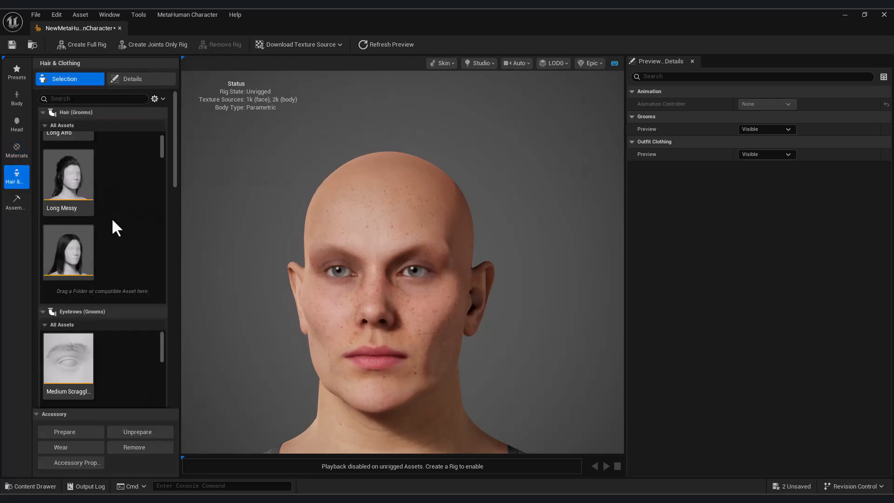
pyautogui.moveTo(162, 169); pyautogui.dragTo(161, 192)
pyautogui.click(80, 180)
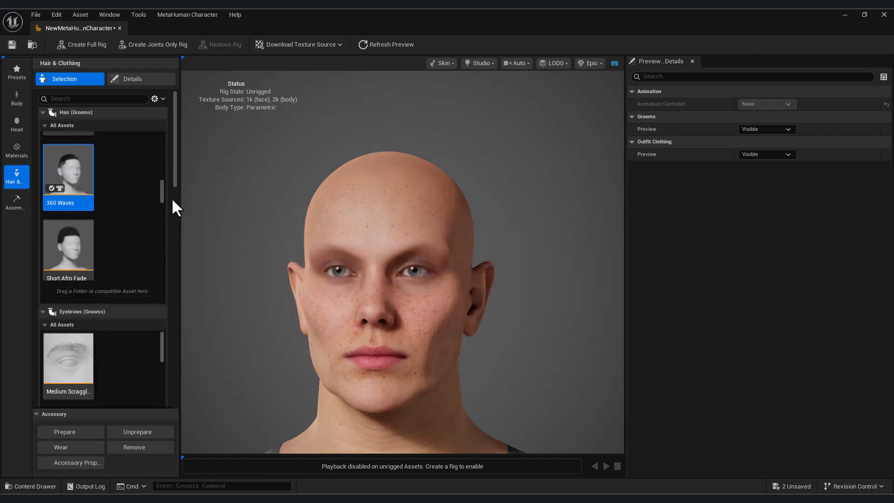
pyautogui.moveTo(320, 274); pyautogui.dragTo(419, 274)
pyautogui.scroll(5, 320, 274)
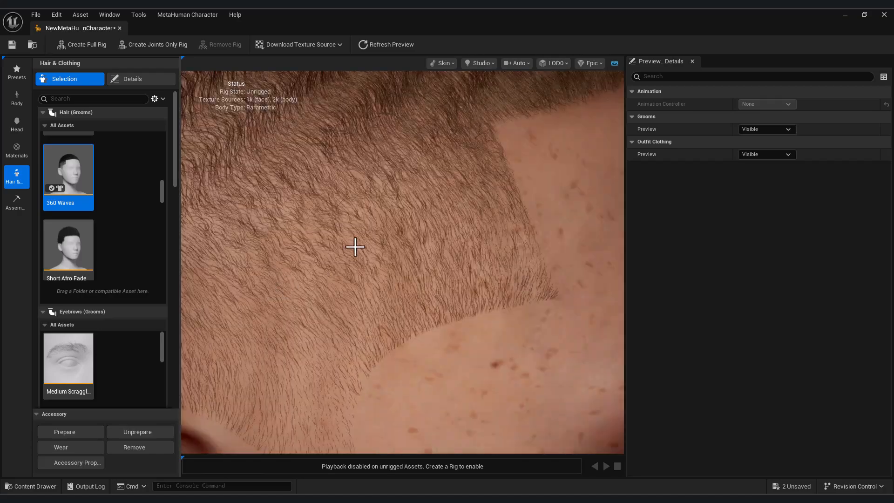
pyautogui.scroll(-3, 372, 303)
pyautogui.scroll(5, 433, 177)
pyautogui.scroll(-8, 451, 219)
pyautogui.moveTo(447, 261); pyautogui.dragTo(333, 254)
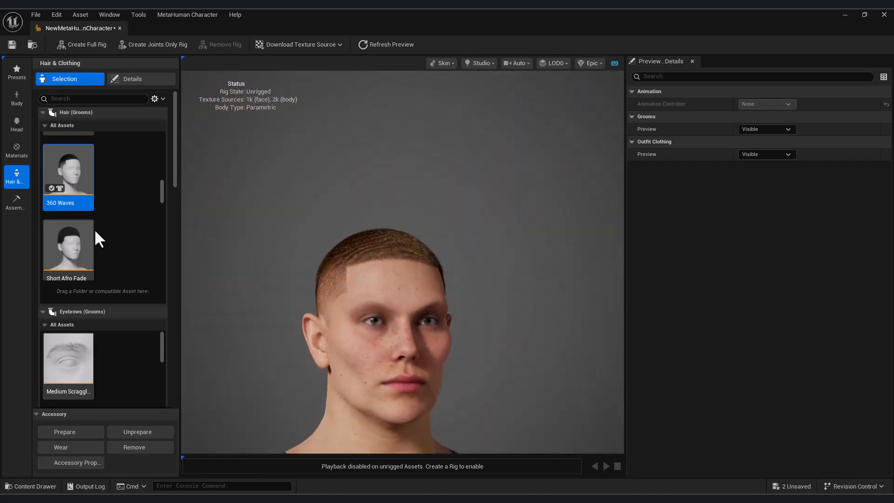
pyautogui.scroll(-10, 111, 225)
# Step: Try Short Layered Bob, then settle on the Short Slicked Back hairstyle
pyautogui.click(92, 207)
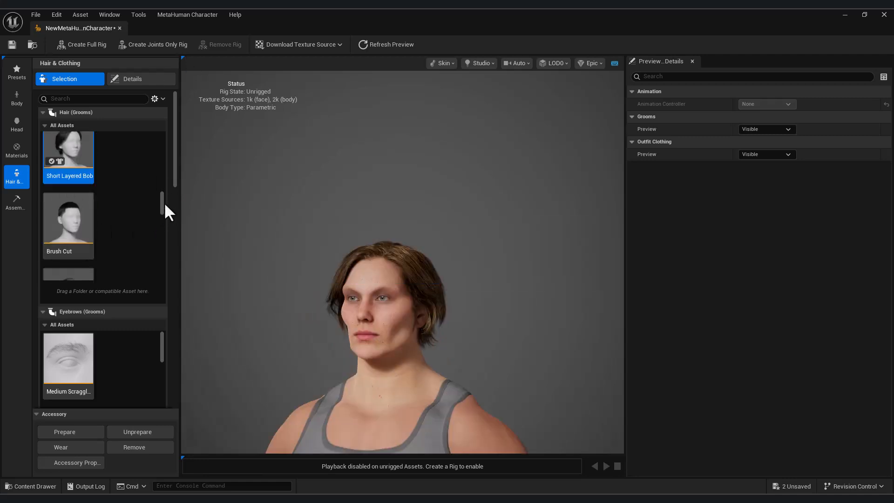
pyautogui.moveTo(163, 204); pyautogui.dragTo(163, 220)
pyautogui.moveTo(326, 256)
pyautogui.mouseDown()
pyautogui.moveTo(433, 256)
pyautogui.moveTo(333, 257)
pyautogui.mouseUp()
pyautogui.moveTo(162, 212); pyautogui.dragTo(163, 244)
pyautogui.scroll(-2, 86, 213)
pyautogui.click(80, 209)
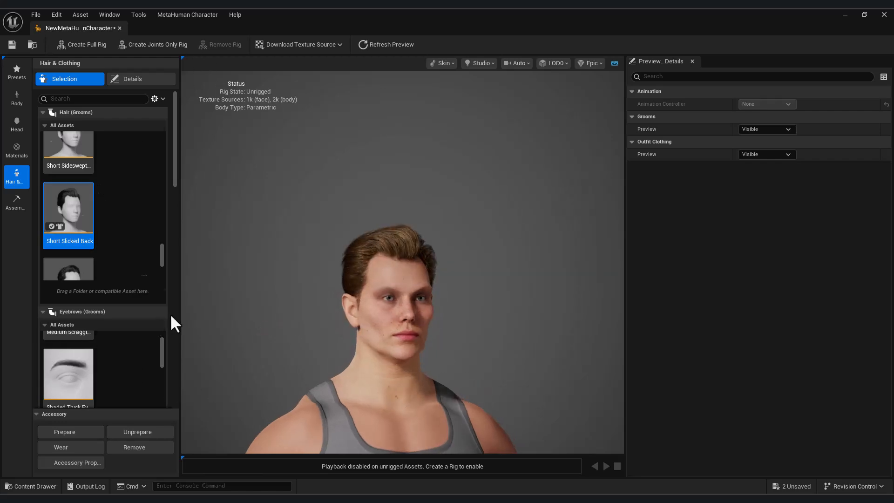
# Step: Apply the Medium Flat Thick eyebrows
pyautogui.scroll(-4, 167, 315)
pyautogui.scroll(-2, 165, 310)
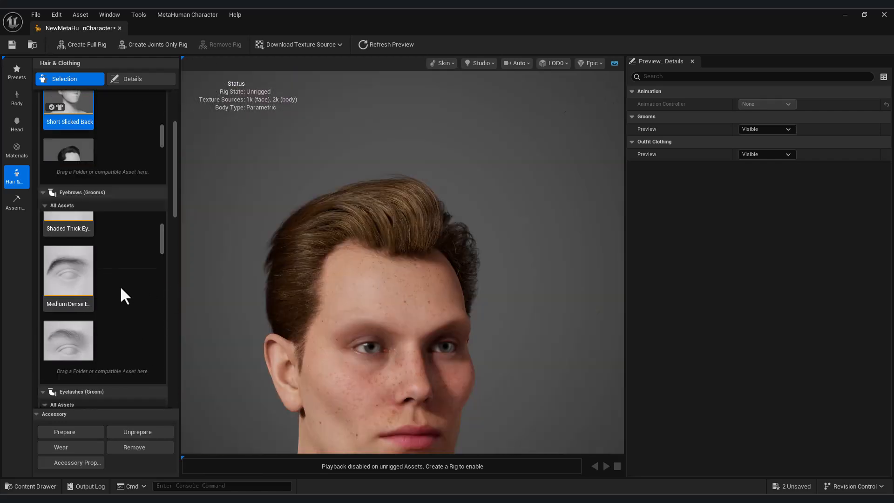
pyautogui.scroll(-3, 158, 233)
pyautogui.click(59, 291)
pyautogui.scroll(-3, 164, 299)
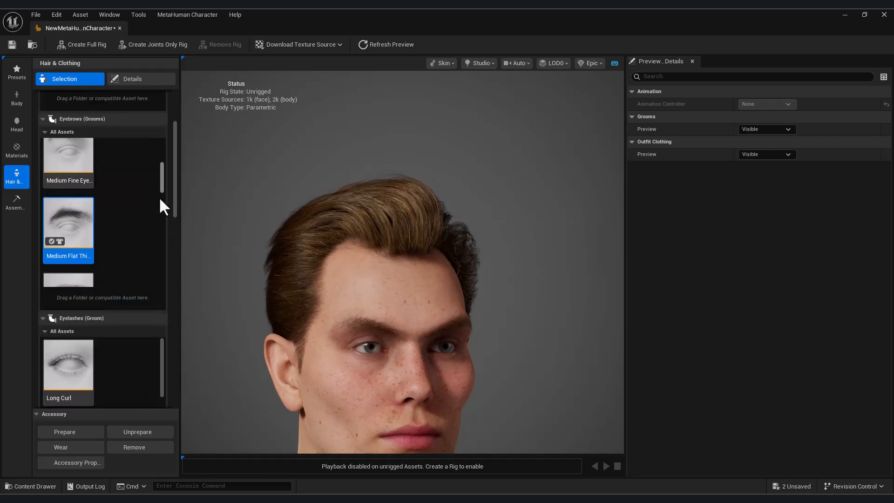
pyautogui.scroll(-3, 154, 242)
pyautogui.scroll(-3, 175, 200)
pyautogui.moveTo(174, 210)
pyautogui.mouseDown()
pyautogui.moveTo(176, 309)
pyautogui.moveTo(173, 294)
pyautogui.moveTo(164, 367)
pyautogui.mouseUp()
pyautogui.scroll(-2, 136, 290)
pyautogui.scroll(-5, 116, 302)
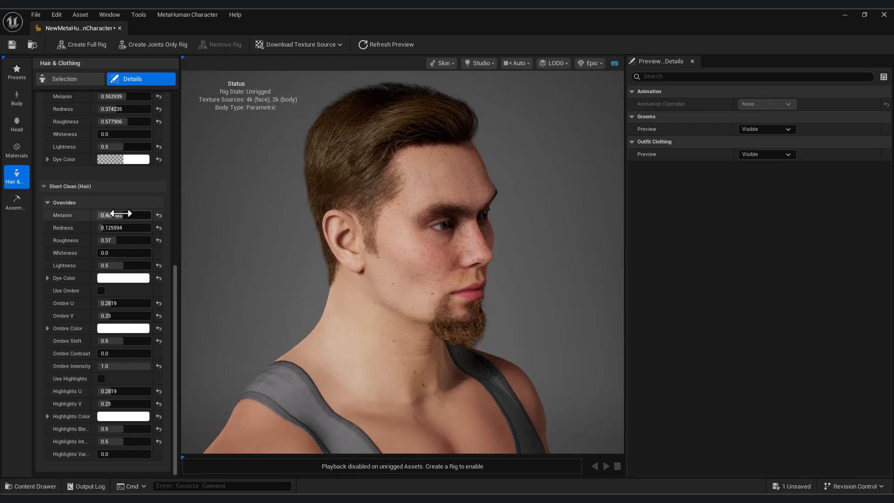
# Step: Raise hair melanin, adjust roughness, and set Ombre Shift 0.81 and Highlights Blend 0.73
pyautogui.moveTo(122, 214); pyautogui.dragTo(139, 236)
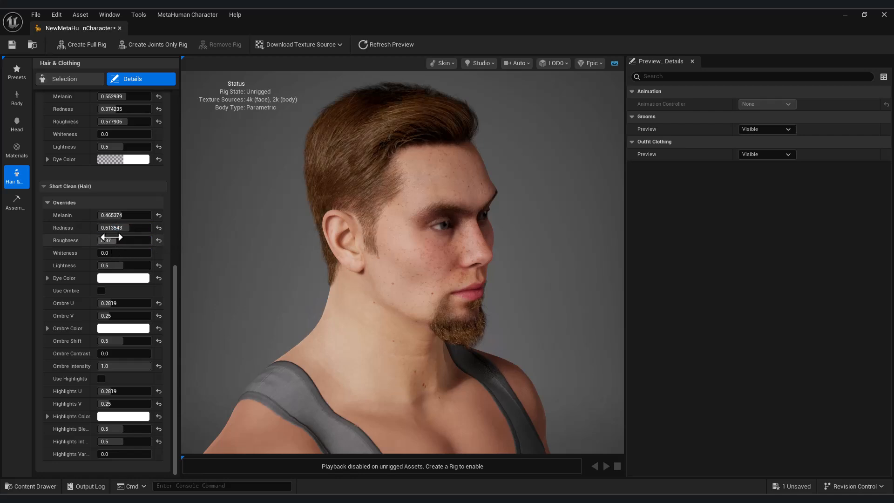
pyautogui.moveTo(96, 240)
pyautogui.mouseDown()
pyautogui.moveTo(132, 241)
pyautogui.moveTo(122, 240)
pyautogui.moveTo(133, 240)
pyautogui.moveTo(120, 254)
pyautogui.mouseUp()
pyautogui.click(117, 303)
pyautogui.moveTo(125, 305); pyautogui.dragTo(139, 303)
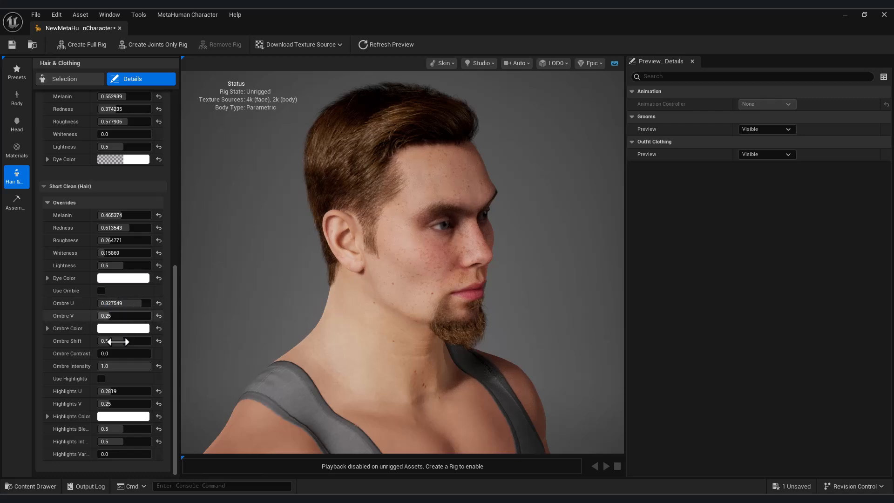
pyautogui.click(99, 290)
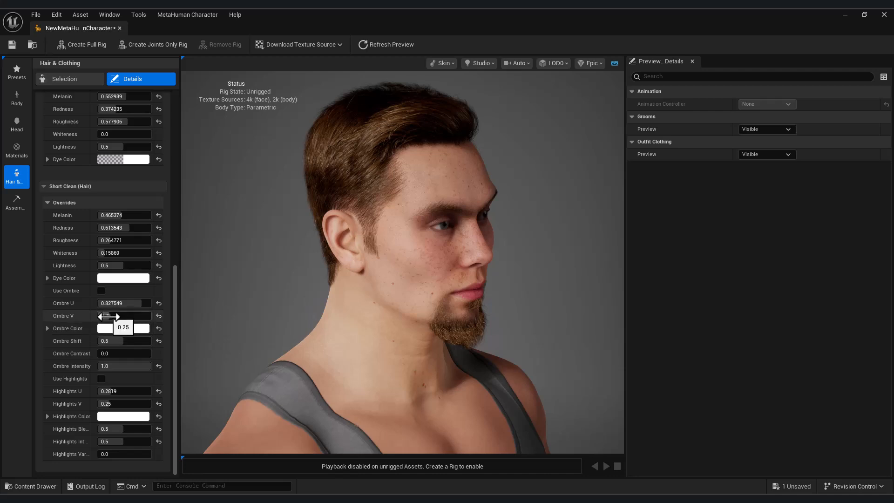
pyautogui.moveTo(110, 319); pyautogui.dragTo(108, 356)
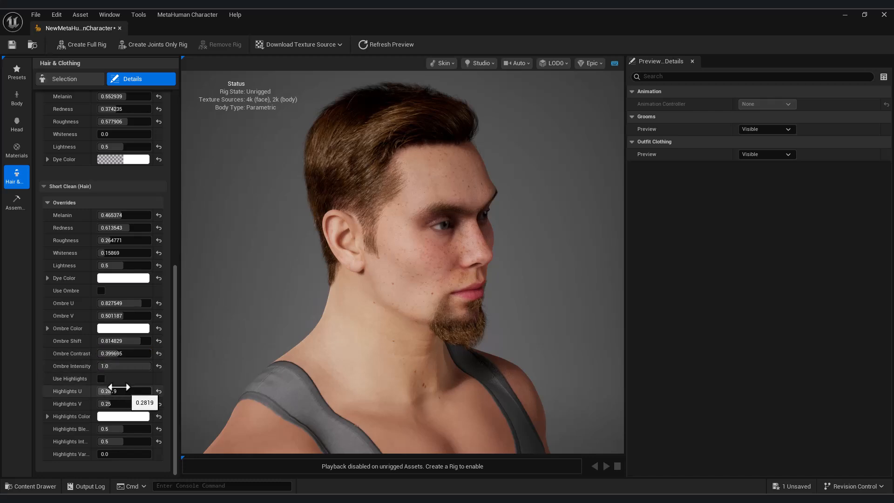
pyautogui.moveTo(108, 394); pyautogui.dragTo(104, 390)
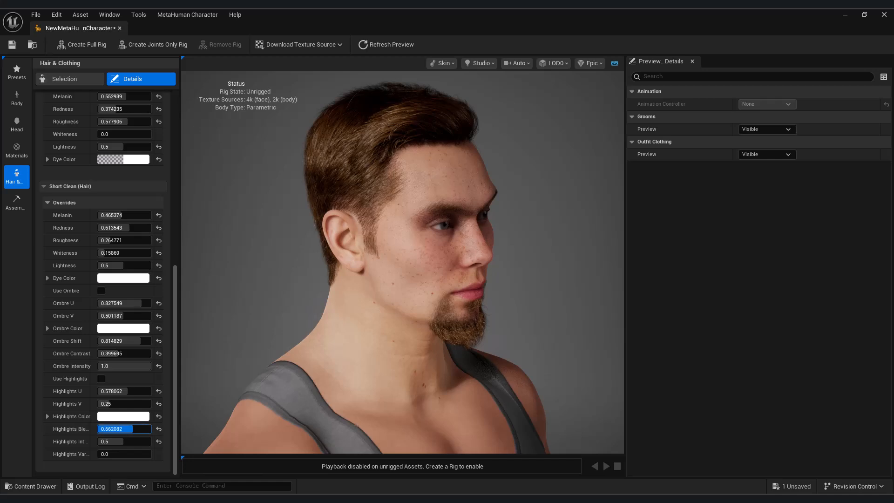
# Step: Return to the Head options and open the Content Drawer
pyautogui.scroll(2, 100, 372)
pyautogui.click(16, 123)
pyautogui.click(31, 487)
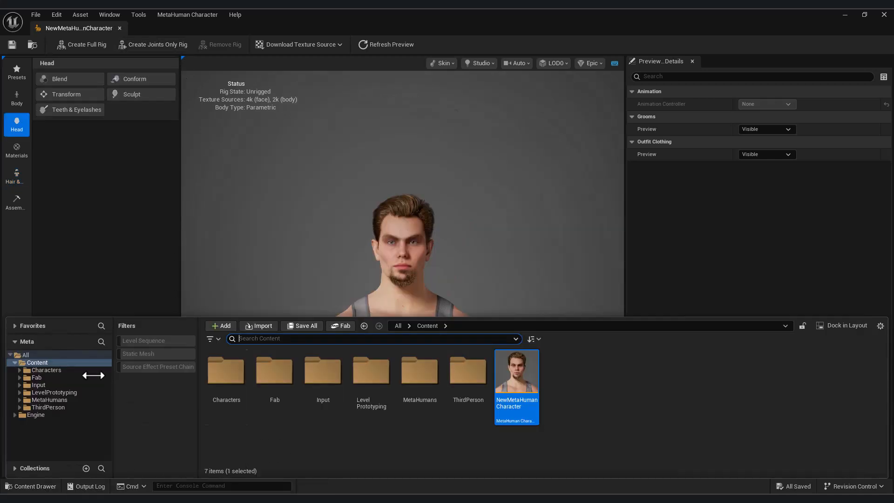
# Step: Open Fab and search for 'metahuman'
pyautogui.click(343, 326)
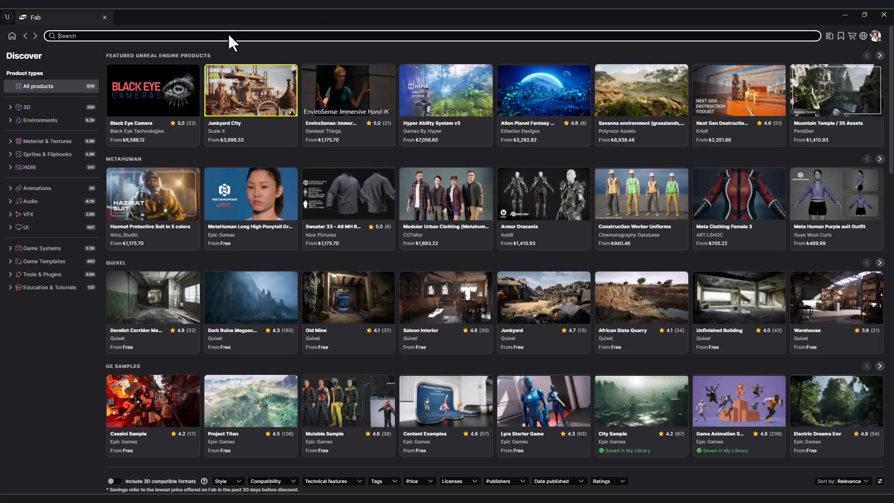
pyautogui.write('meta')
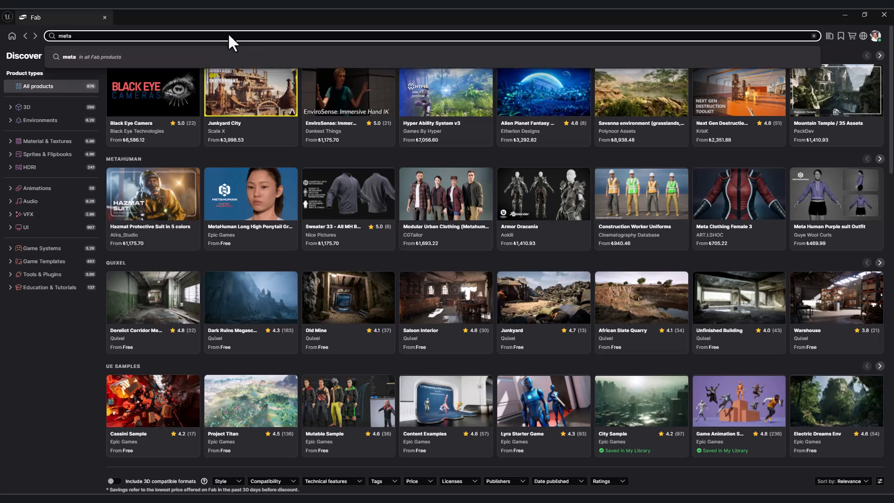
pyautogui.write('human')
pyautogui.press('Return')
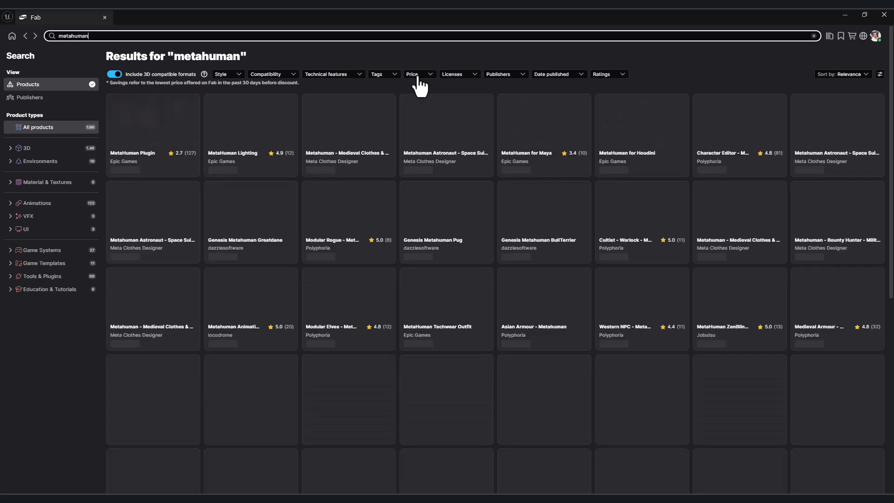
# Step: Filter to free products, open the MetaHuman Slick Ponytail Groom page, then minimize Fab
pyautogui.click(416, 74)
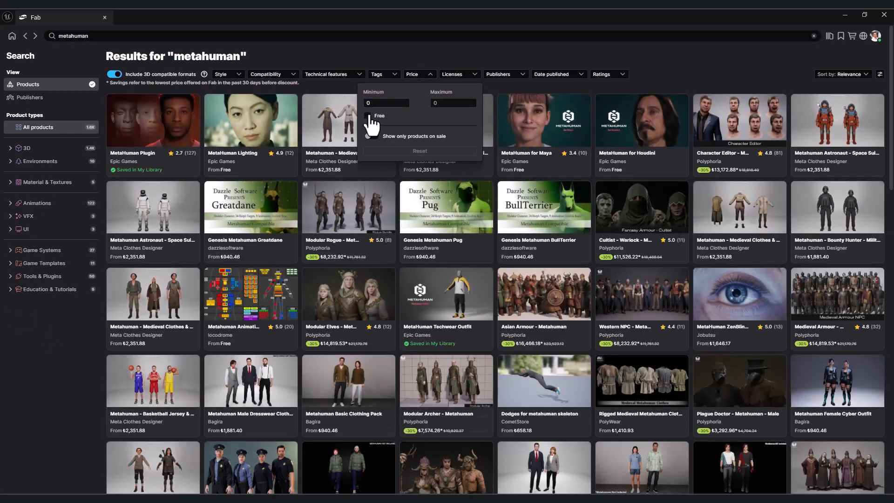
pyautogui.click(368, 116)
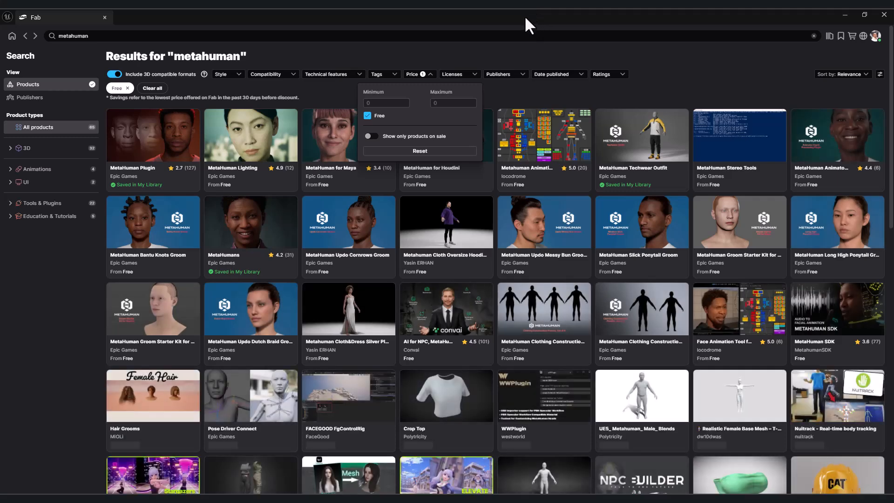
pyautogui.click(654, 234)
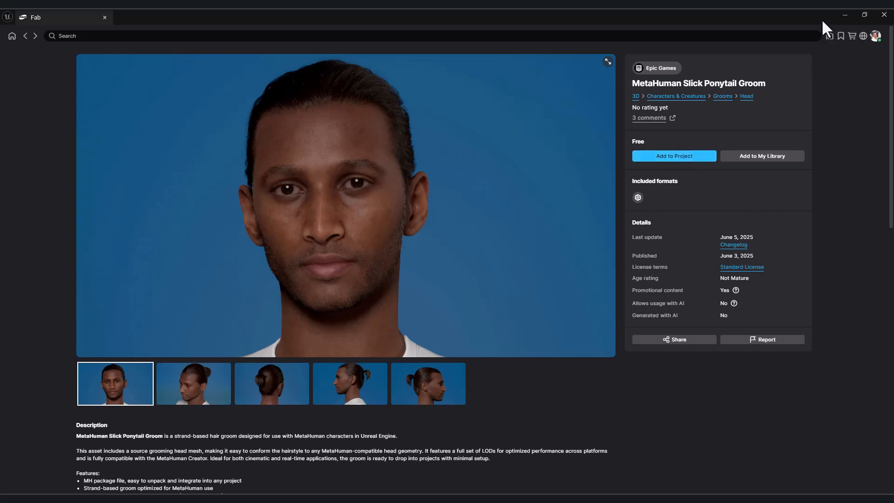
pyautogui.click(845, 14)
# Step: Browse Content > Fab > MetaHuman in the Content Drawer to find the downloaded ponytail and techwear assets
pyautogui.click(26, 489)
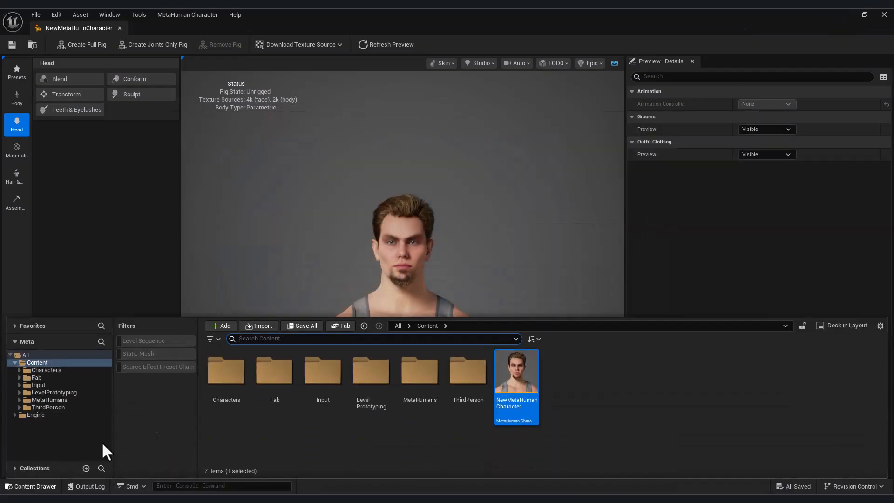
pyautogui.click(57, 402)
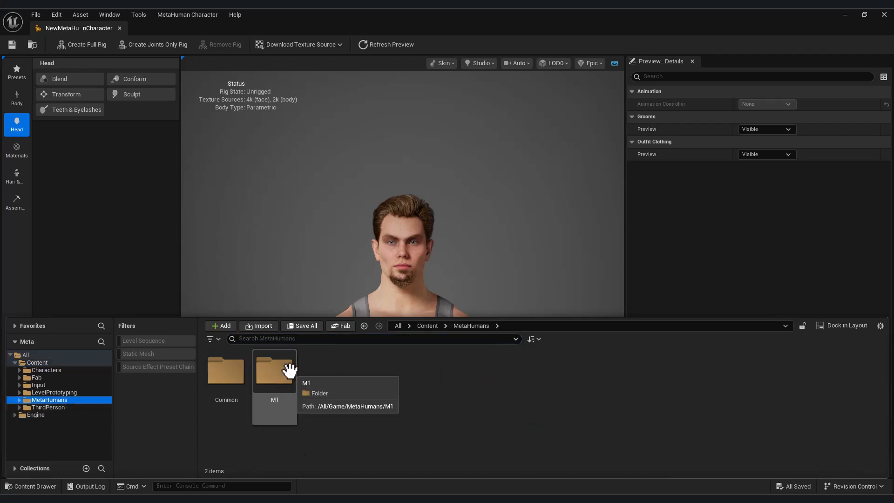
pyautogui.click(39, 371)
pyautogui.click(38, 378)
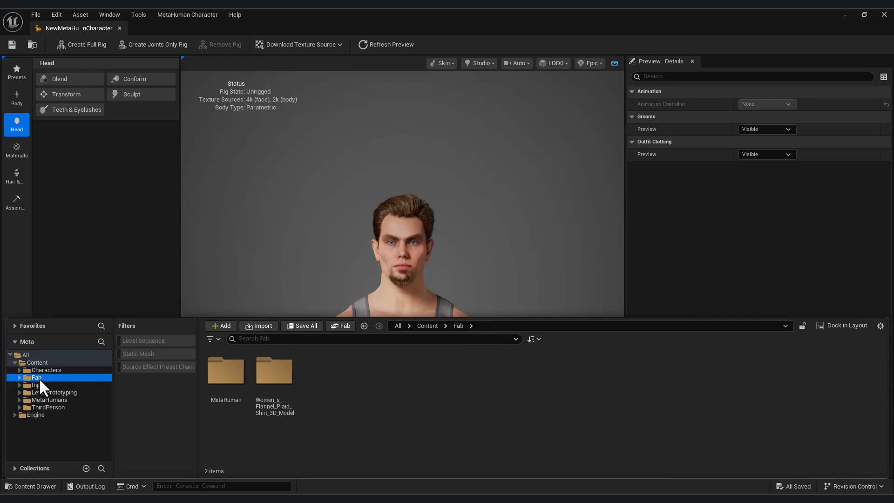
pyautogui.doubleClick(235, 382)
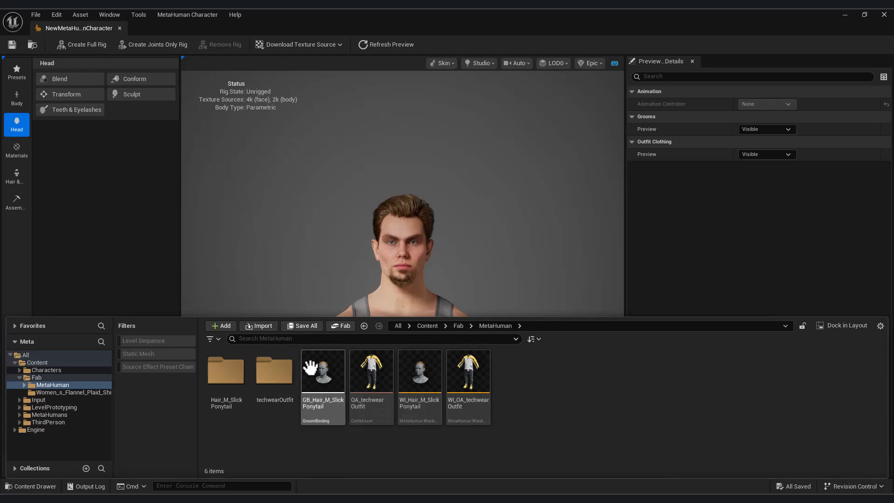
# Step: Return to the Fab metahuman search results and open the MetaHuman Techwear Outfit page
pyautogui.moveTo(397, 501)
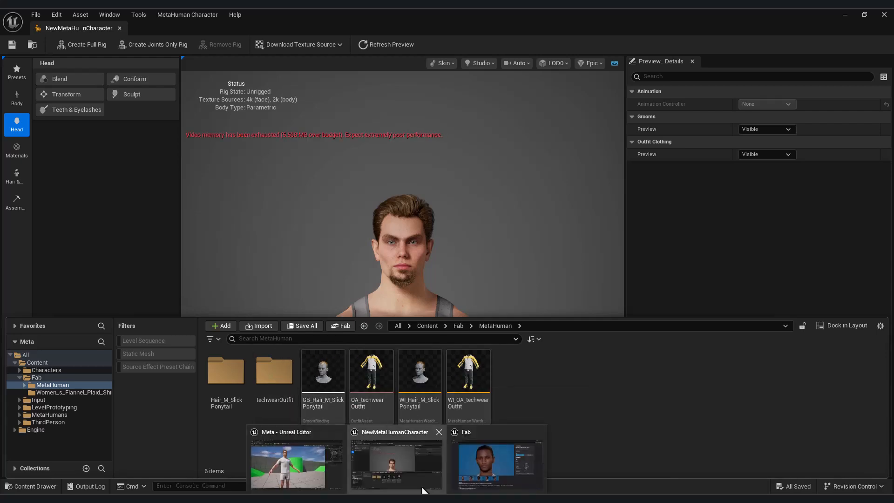
pyautogui.click(454, 454)
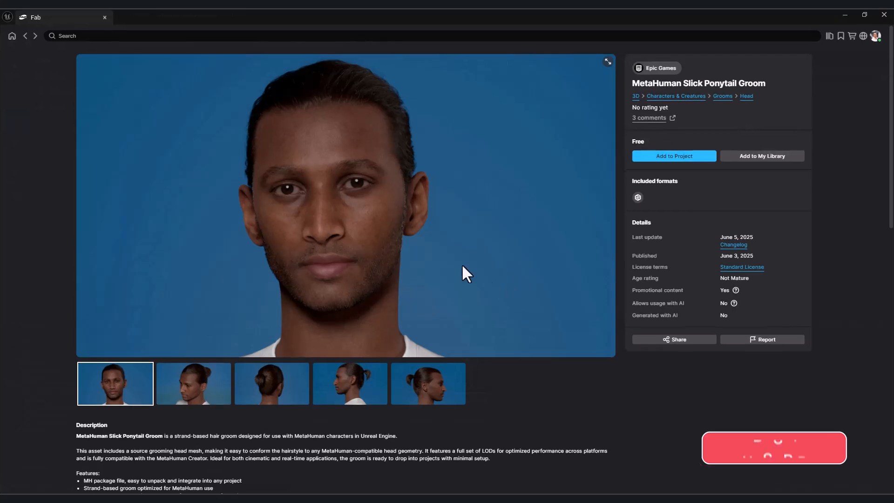
pyautogui.click(25, 36)
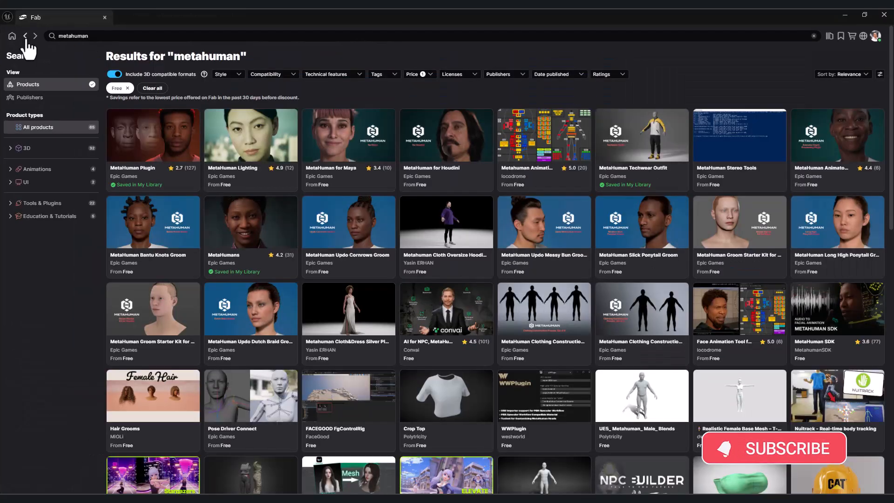
pyautogui.click(658, 152)
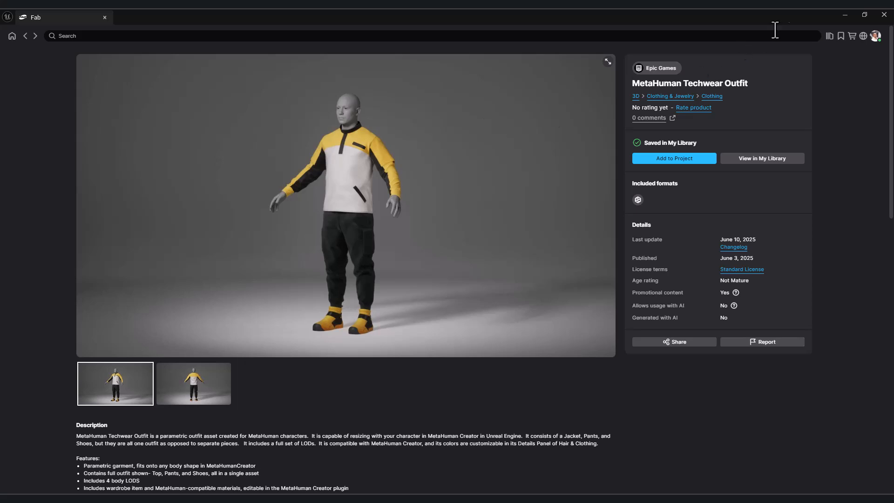
pyautogui.click(846, 16)
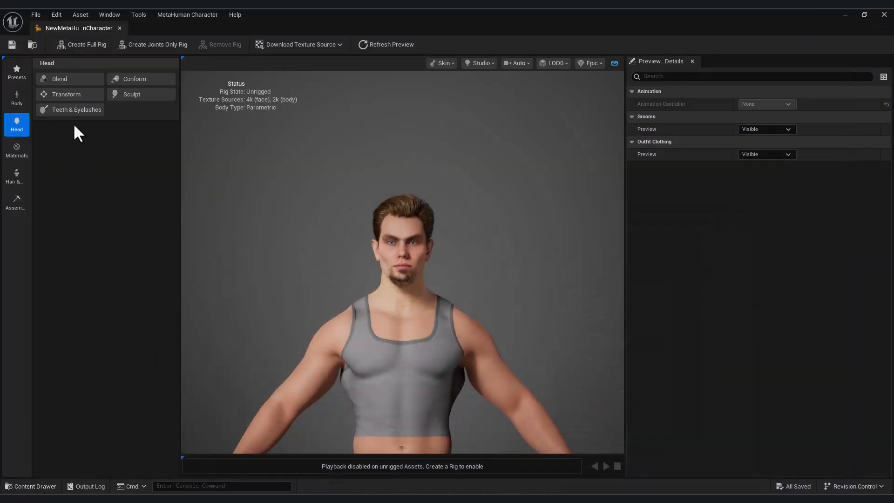
# Step: Apply the WI_Hair_M_SlickPonytail hairstyle by filtering the hair list with its copied name
pyautogui.click(17, 177)
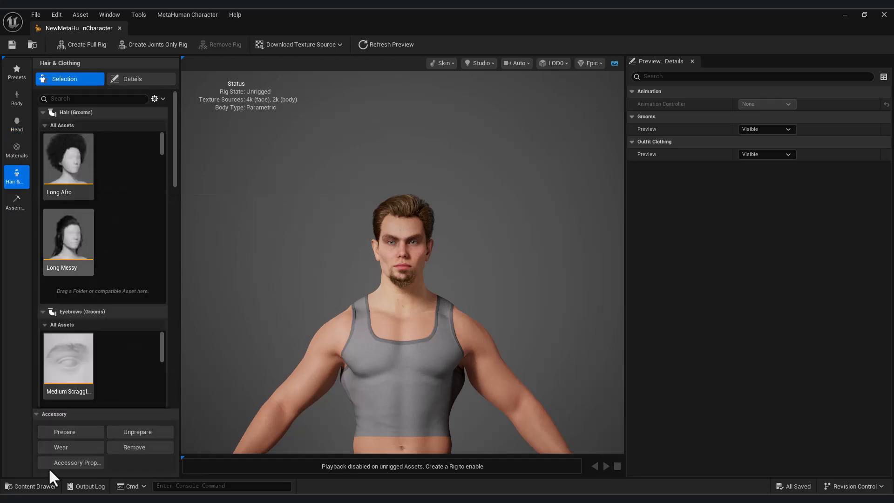
pyautogui.click(33, 486)
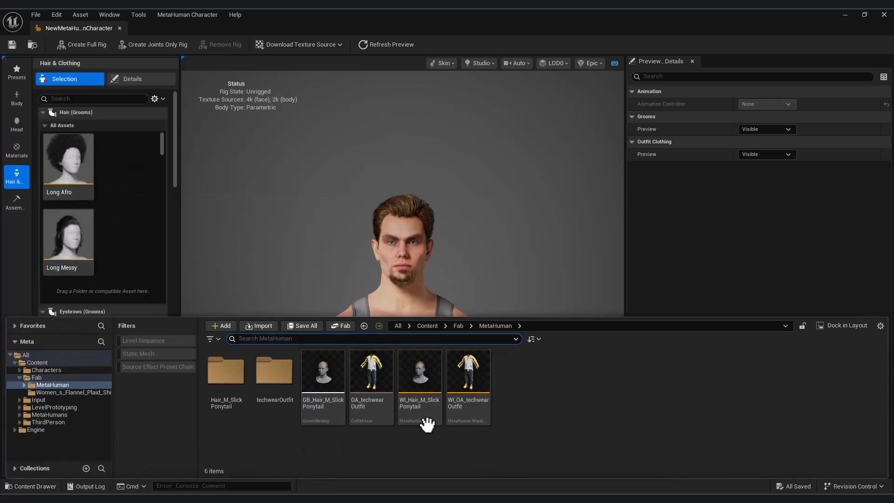
pyautogui.moveTo(419, 372); pyautogui.dragTo(122, 240)
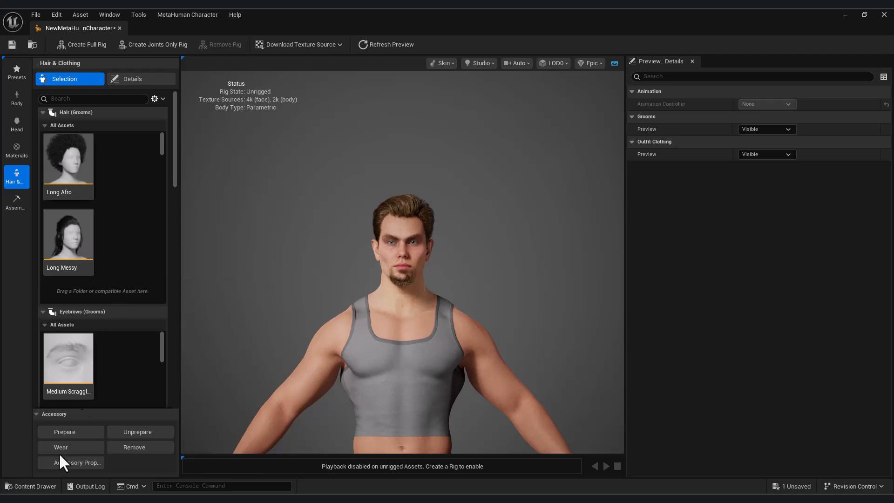
pyautogui.click(32, 486)
pyautogui.press('F2')
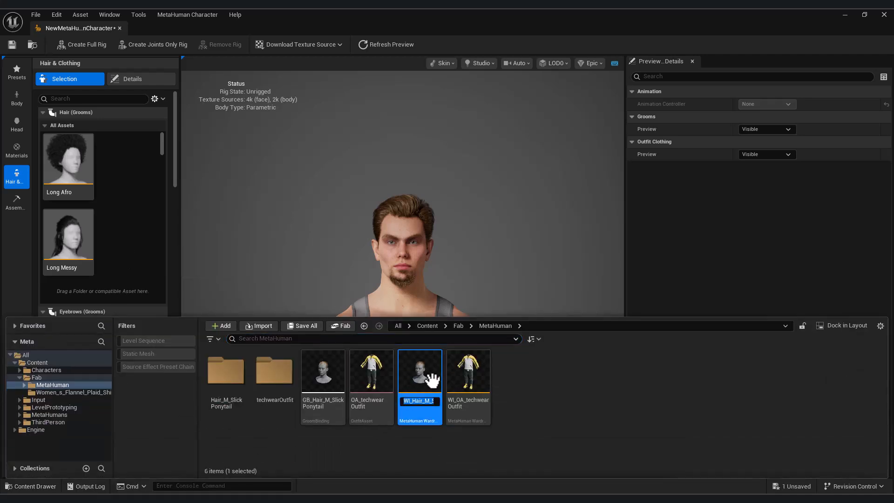
pyautogui.click(71, 102)
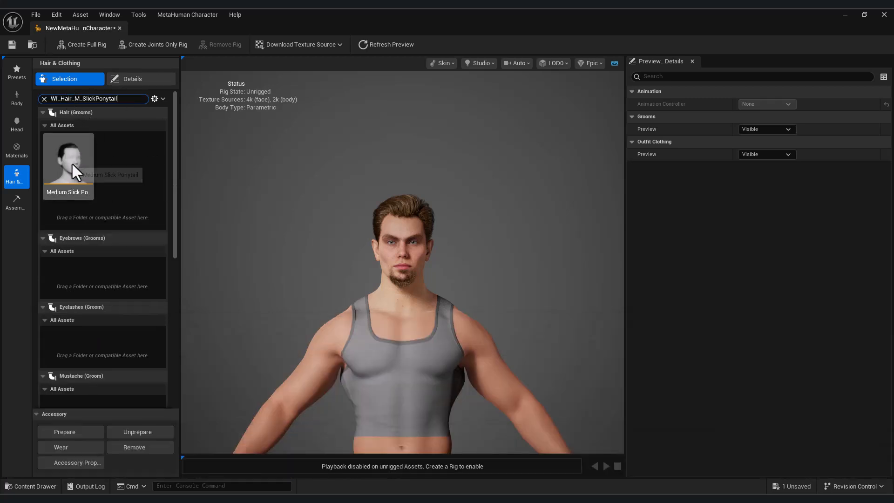
pyautogui.click(71, 163)
pyautogui.moveTo(324, 266); pyautogui.dragTo(517, 265)
pyautogui.scroll(3, 323, 266)
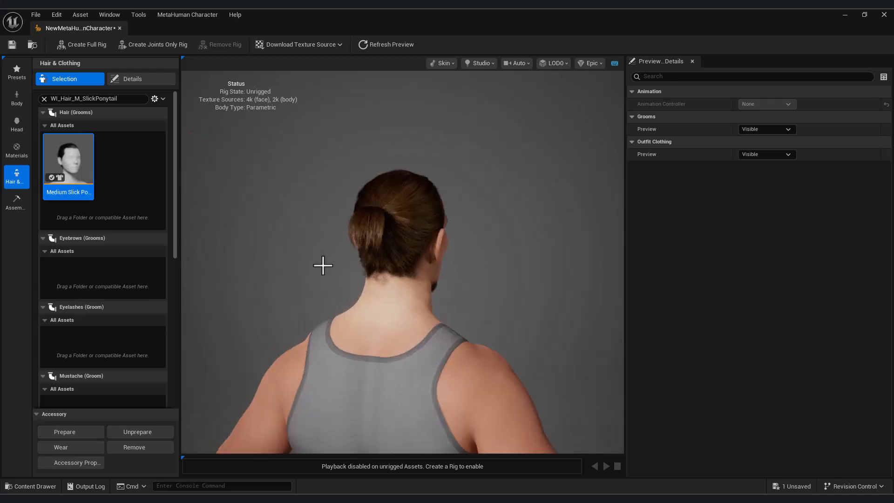
# Step: Add the Short Wavy Goatee beard and turn the view to check it
pyautogui.click(74, 354)
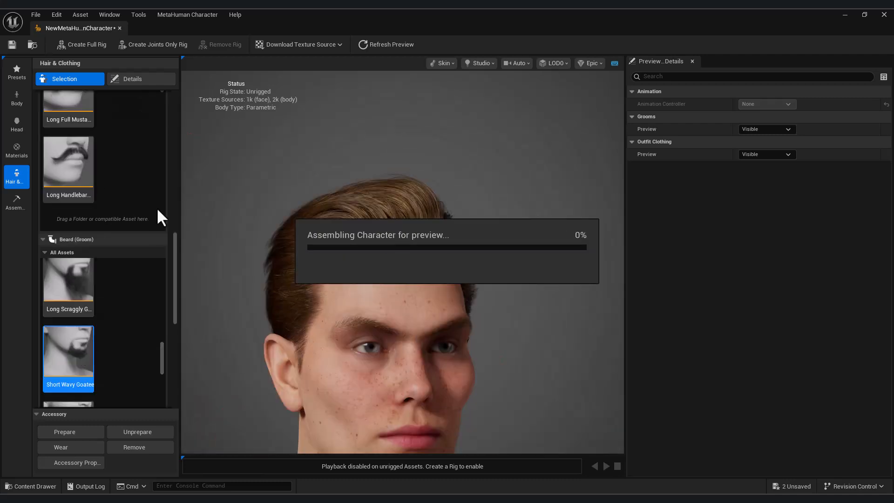
pyautogui.moveTo(475, 291); pyautogui.dragTo(343, 292)
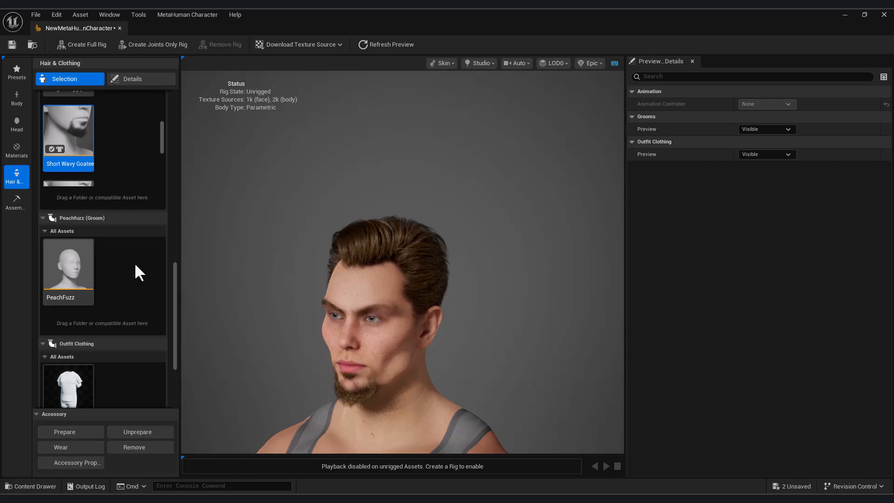
pyautogui.scroll(-3, 161, 131)
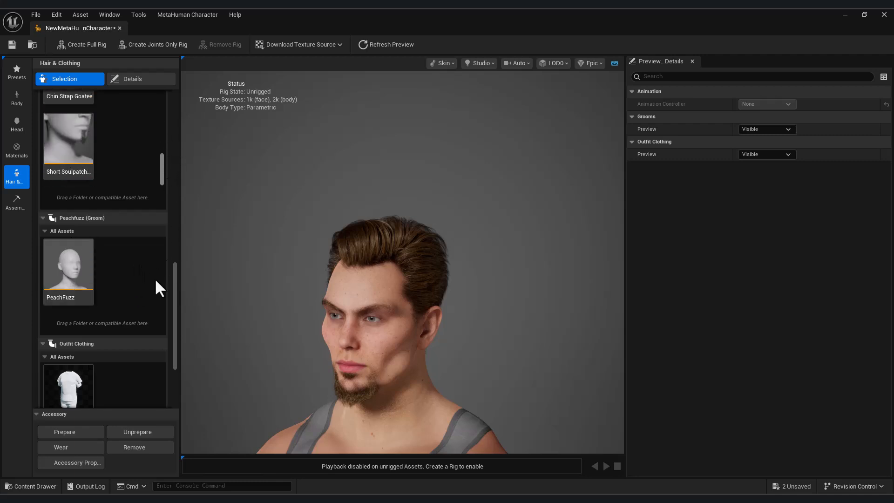
pyautogui.scroll(-1, 118, 274)
pyautogui.scroll(-2, 140, 326)
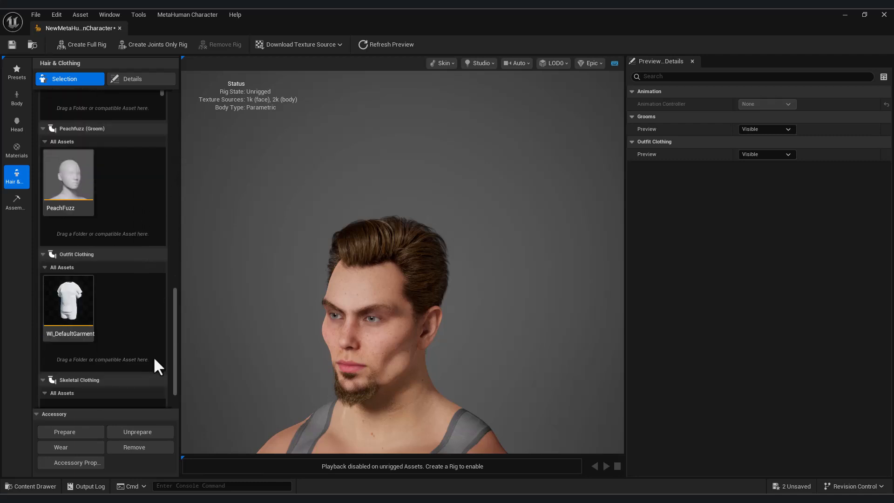
pyautogui.scroll(-1, 139, 322)
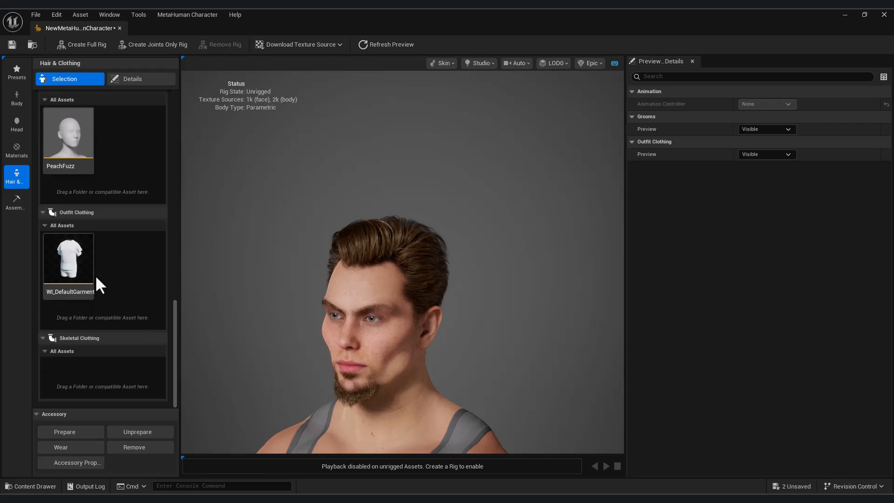
# Step: Put the WI_DefaultGarment white T-shirt and shorts on the character, inspect it, and create a full rig
pyautogui.click(80, 261)
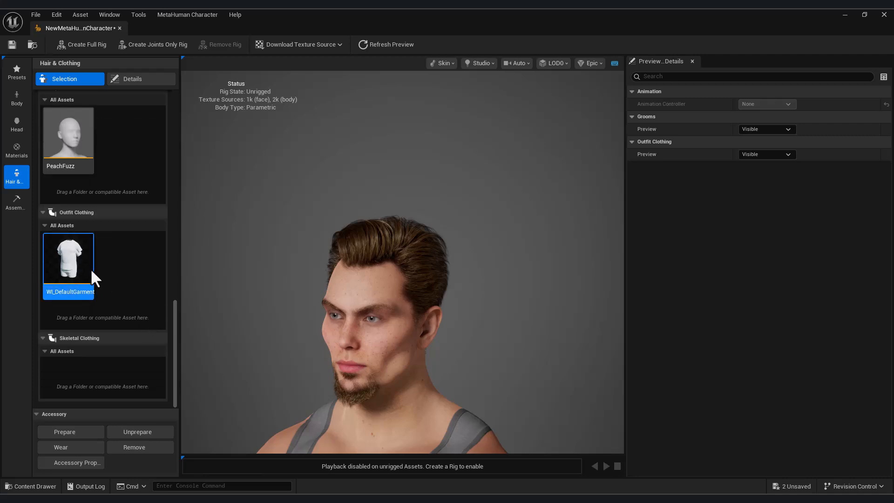
pyautogui.doubleClick(74, 264)
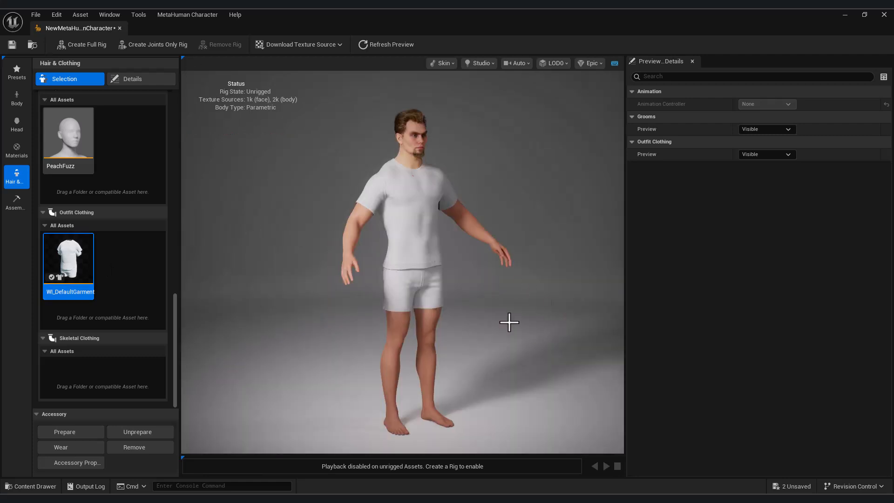
pyautogui.moveTo(509, 321); pyautogui.dragTo(467, 294)
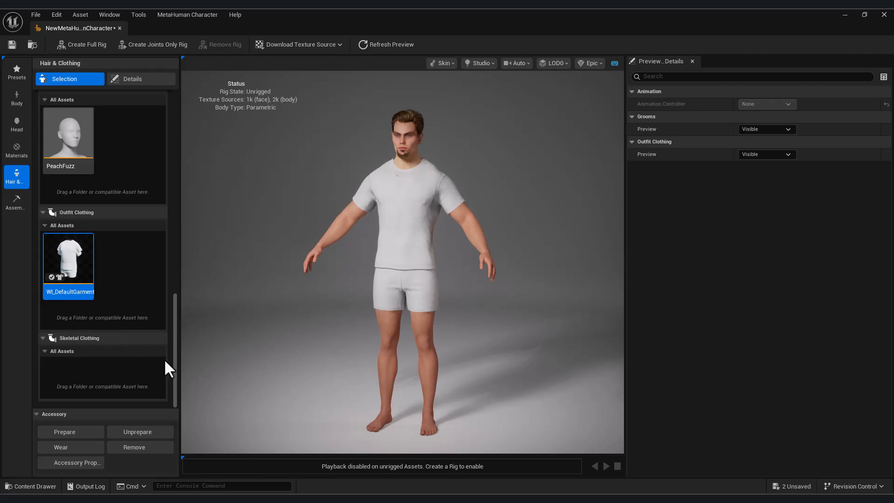
pyautogui.scroll(1, 110, 341)
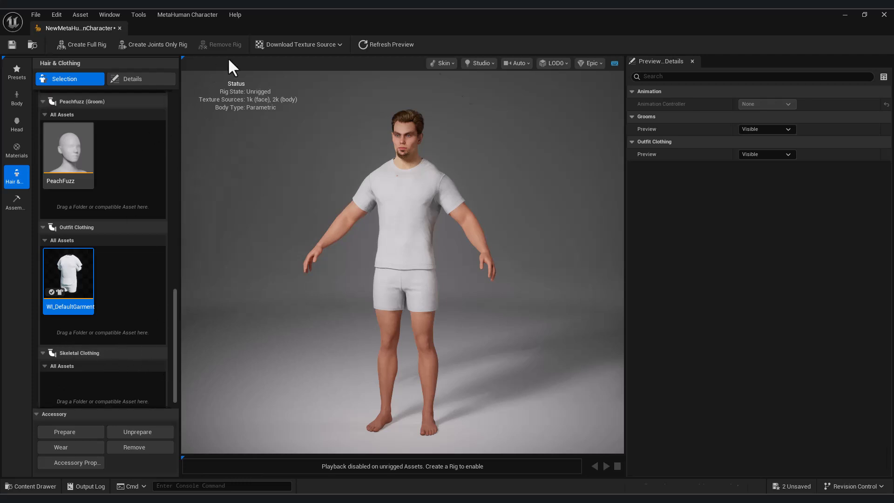
pyautogui.click(91, 45)
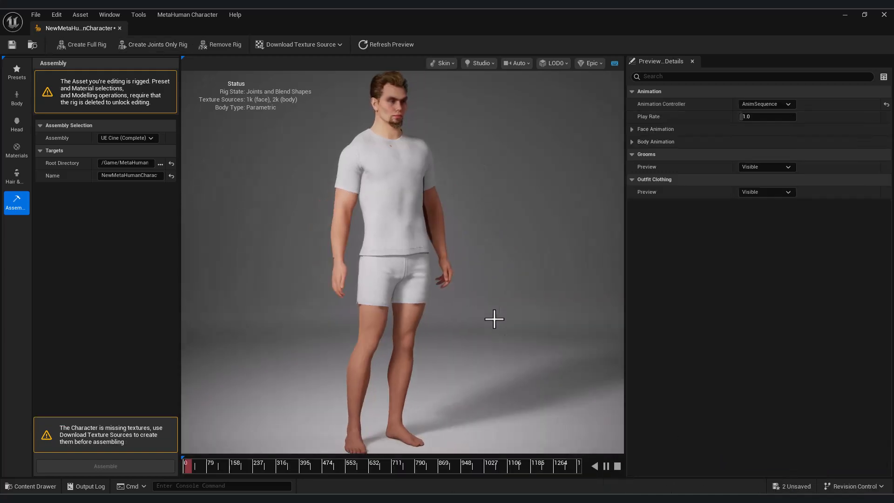
# Step: Orbit and zoom around the rigged character to inspect the torso, shorts, legs and head
pyautogui.moveTo(427, 113); pyautogui.dragTo(455, 115)
pyautogui.scroll(5, 427, 114)
pyautogui.moveTo(539, 171); pyautogui.dragTo(538, 245, button='middle')
pyautogui.scroll(5, 435, 280)
pyautogui.moveTo(518, 392); pyautogui.dragTo(457, 392)
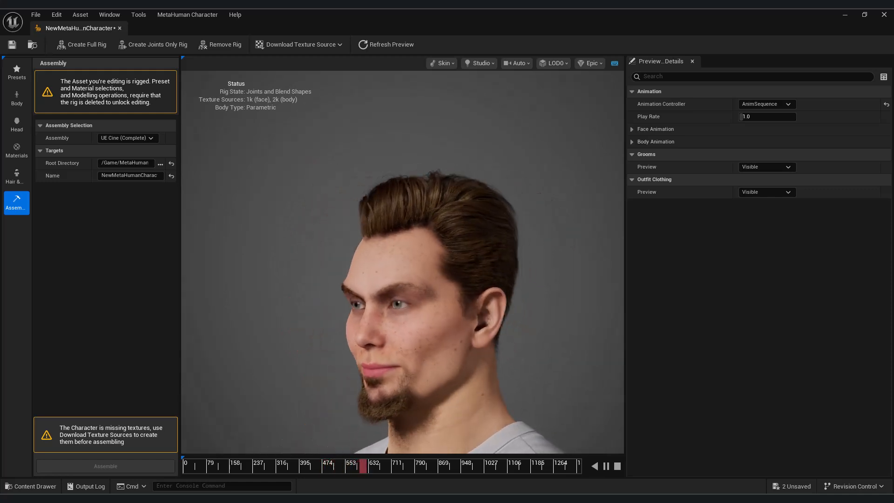
pyautogui.scroll(-8, 321, 269)
pyautogui.moveTo(328, 265); pyautogui.dragTo(228, 266)
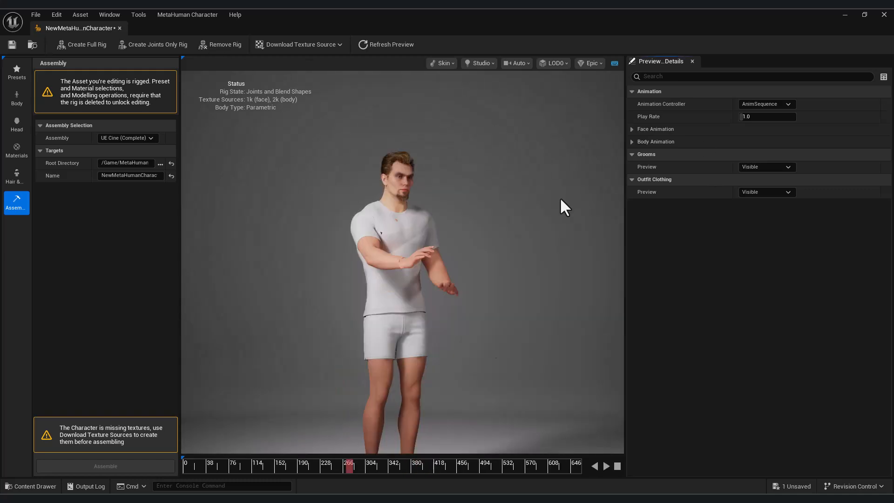
# Step: Play body template animations SadA, SurpriseA, AngerPose and HappyB, settling on AngerA
pyautogui.click(632, 141)
pyautogui.click(770, 166)
pyautogui.click(764, 200)
pyautogui.click(605, 468)
pyautogui.click(772, 169)
pyautogui.click(751, 283)
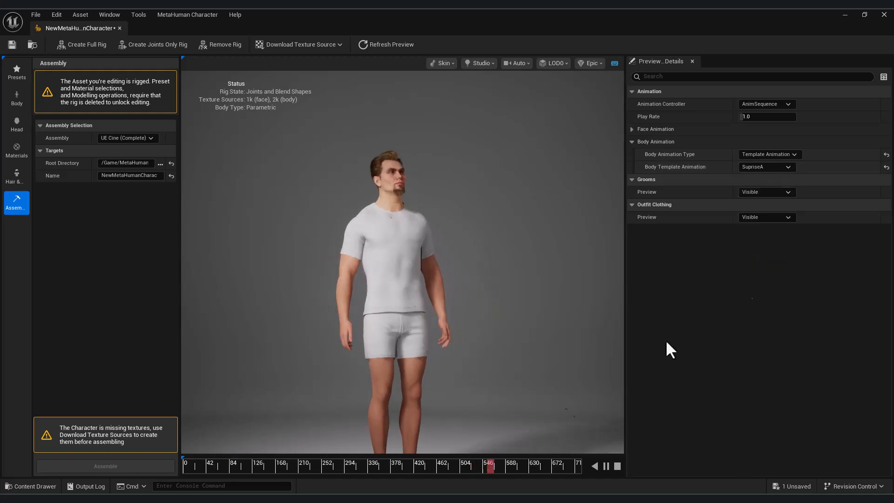
pyautogui.click(767, 166)
pyautogui.click(765, 288)
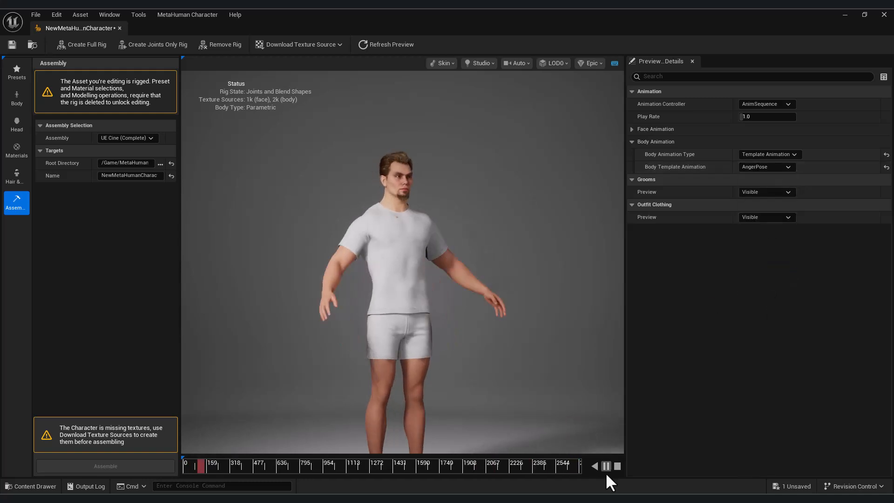
pyautogui.click(770, 167)
pyautogui.click(772, 307)
pyautogui.click(770, 167)
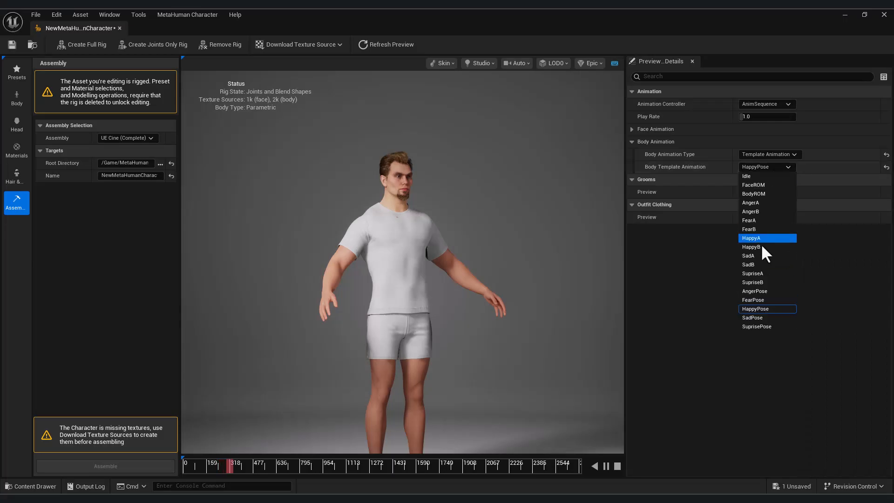
pyautogui.click(763, 236)
pyautogui.click(770, 167)
pyautogui.click(759, 203)
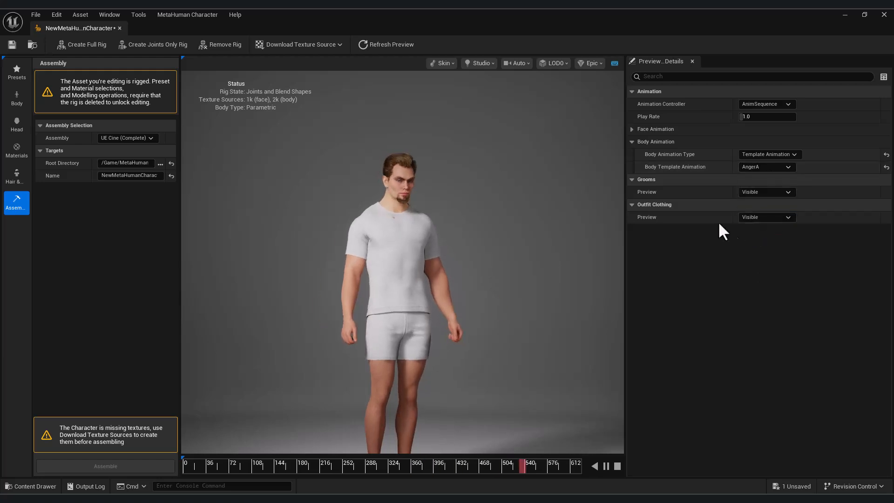
# Step: Set the Face Template Animation to FaceROM
pyautogui.scroll(5, 414, 135)
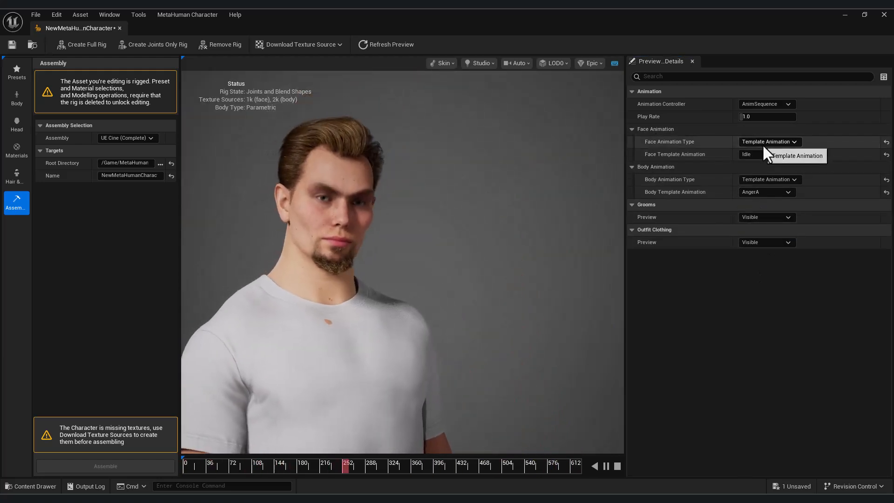
pyautogui.click(764, 154)
pyautogui.click(760, 174)
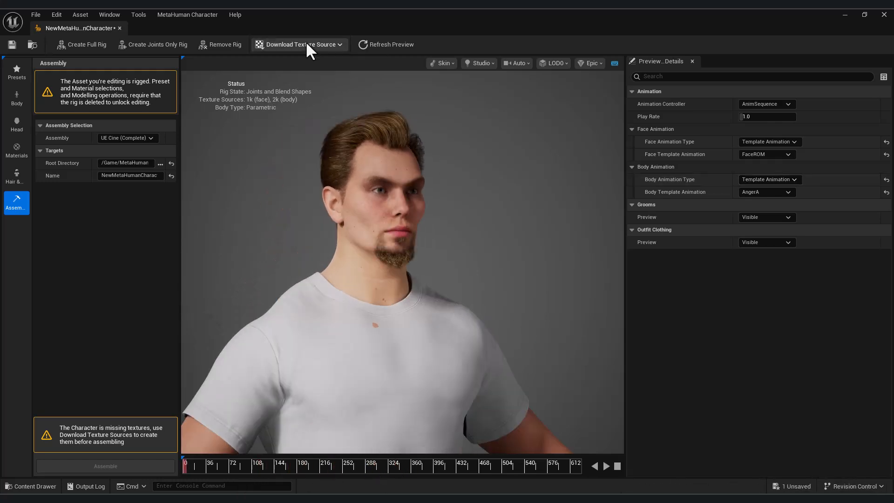
pyautogui.click(306, 42)
# Step: Download the 4k resolution source textures
pyautogui.click(311, 70)
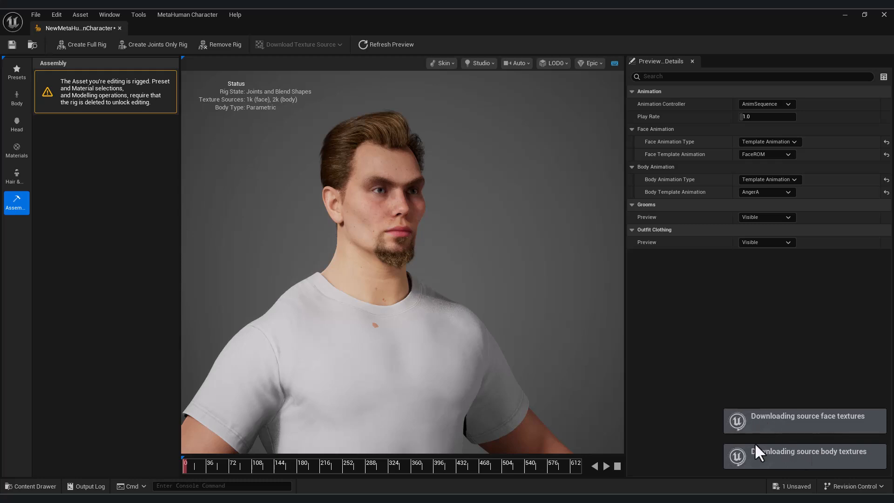
pyautogui.click(14, 179)
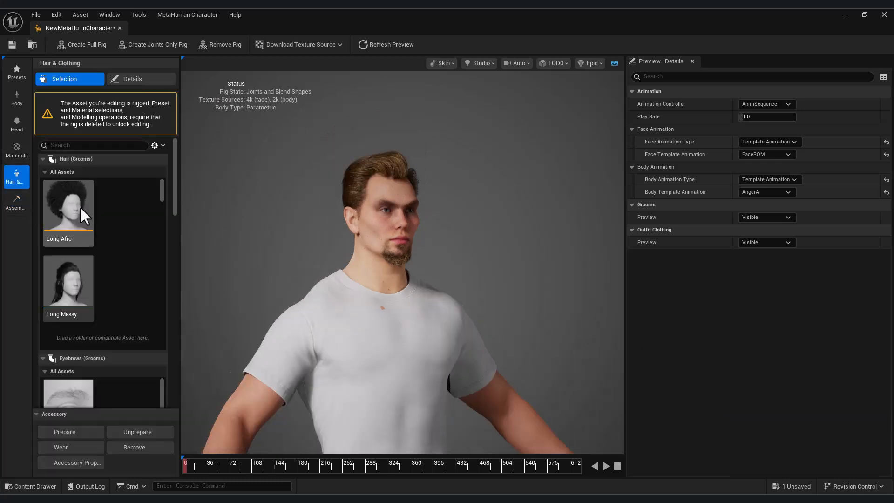
pyautogui.click(15, 203)
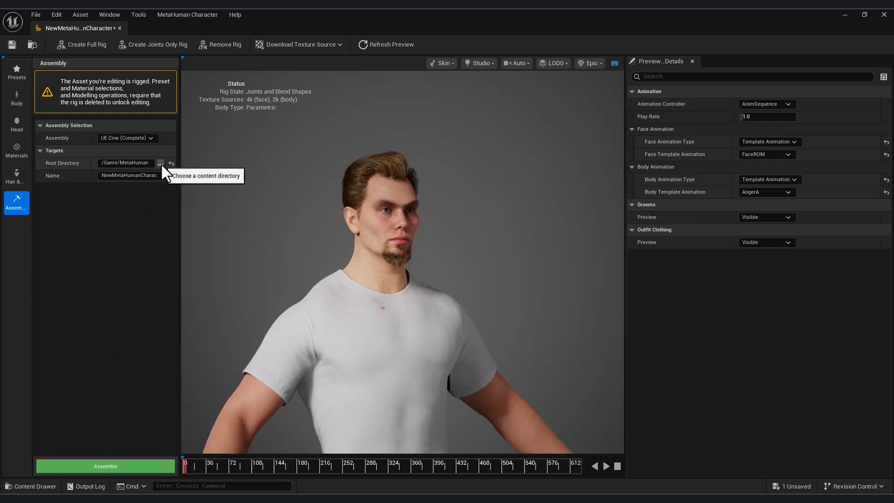
# Step: Keep the UE Cine (Complete) assembly, name the character M1, and assemble it
pyautogui.click(145, 140)
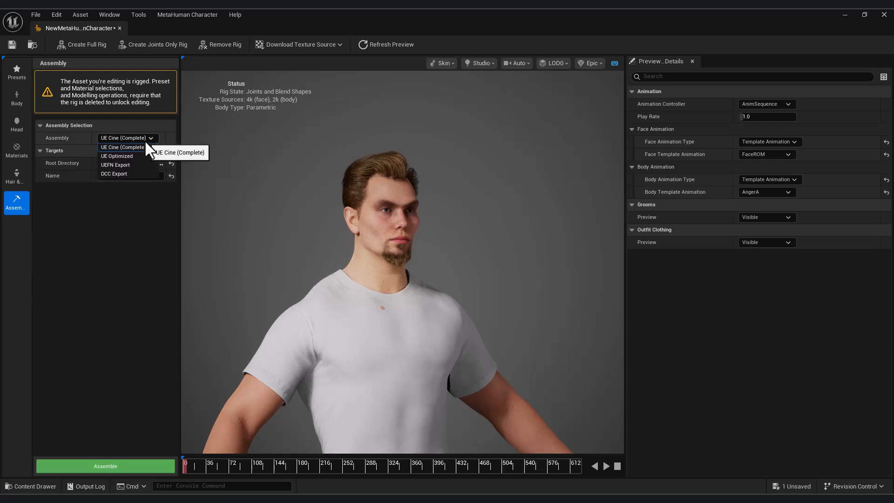
pyautogui.click(148, 137)
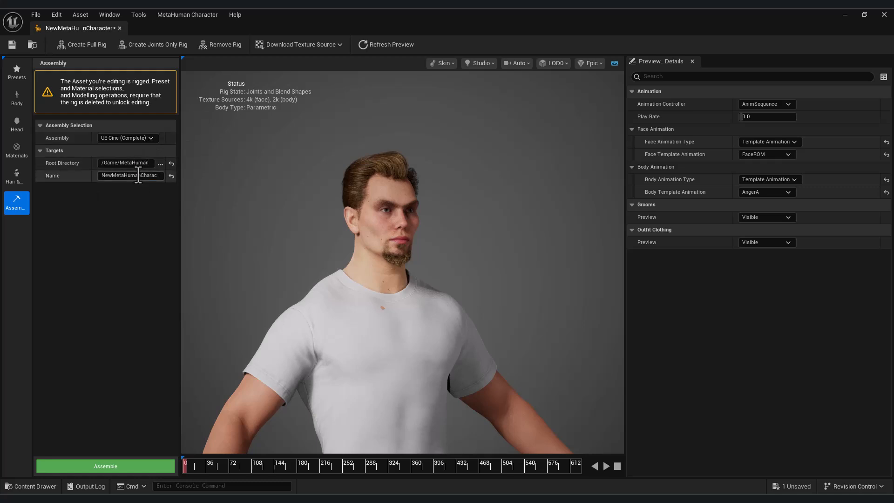
pyautogui.click(138, 176)
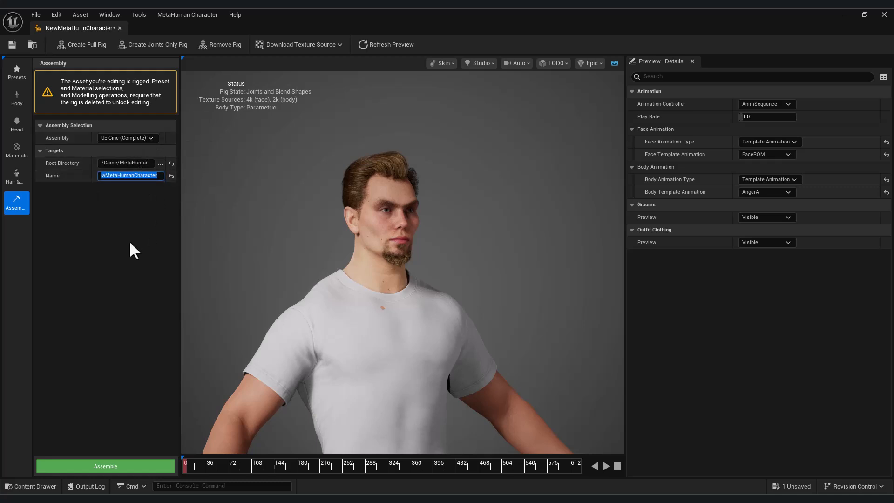
pyautogui.write('M1')
pyautogui.press('Return')
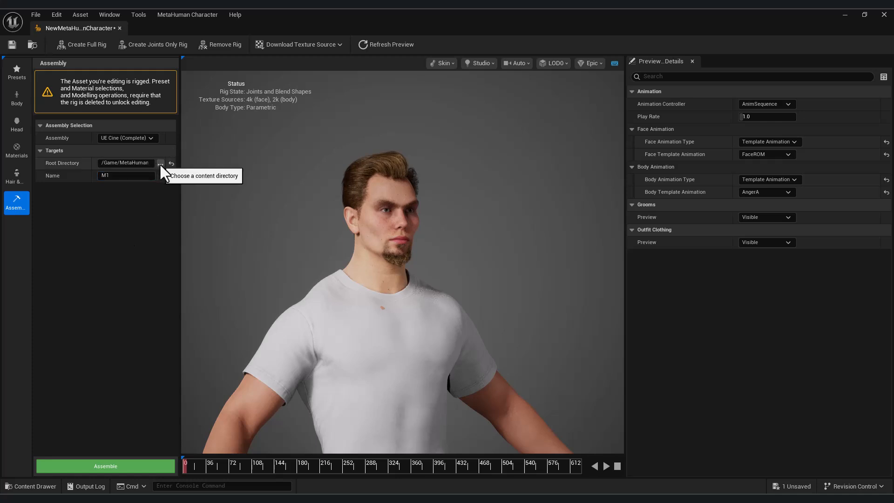
pyautogui.click(159, 164)
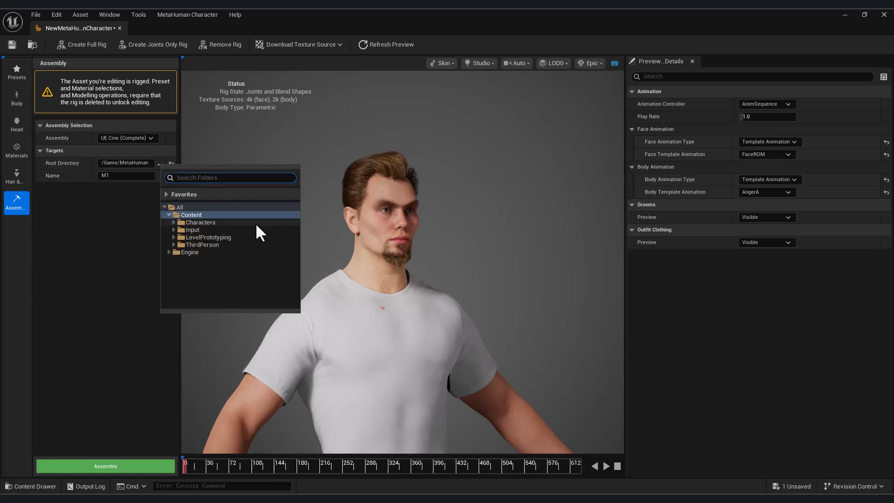
pyautogui.click(102, 219)
pyautogui.click(115, 465)
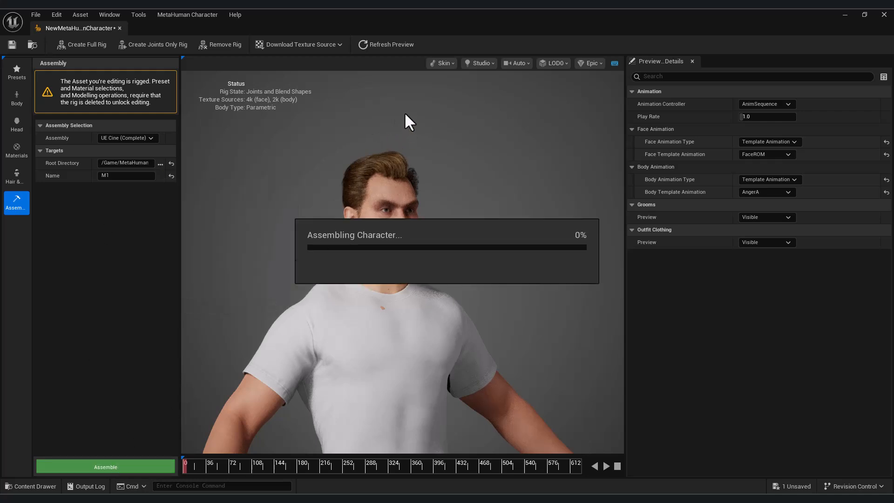
# Step: Place BP_M1 from Content > MetaHumans > M1 into the level viewport
pyautogui.click(846, 14)
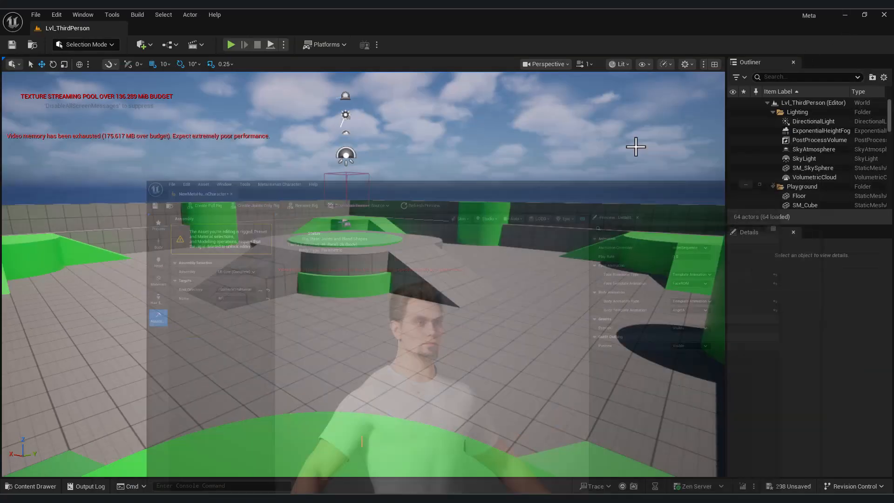
pyautogui.click(38, 486)
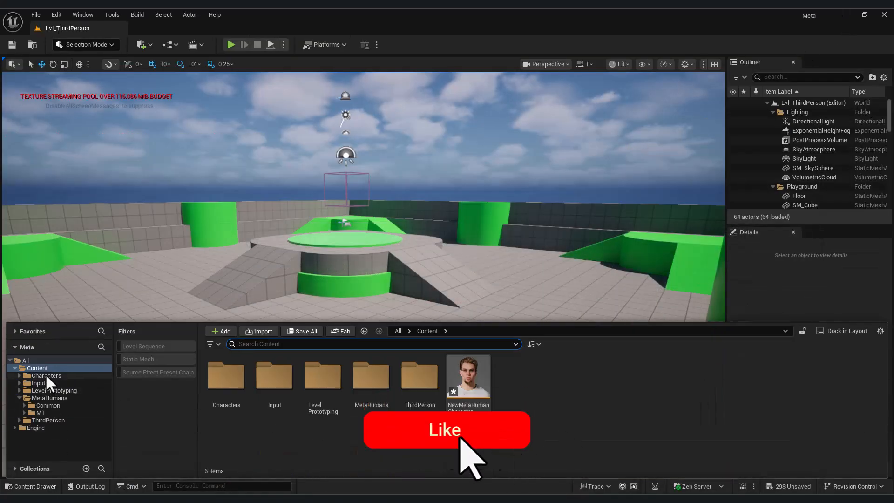
pyautogui.click(43, 367)
pyautogui.doubleClick(383, 379)
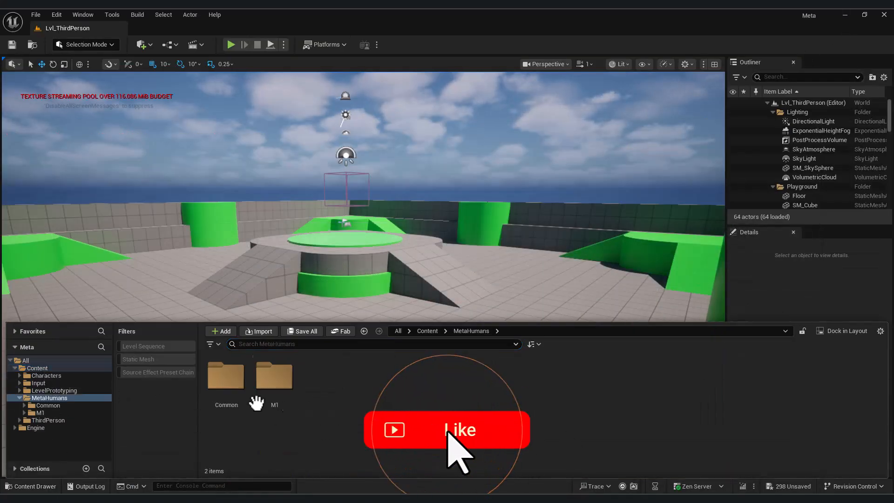
pyautogui.doubleClick(275, 377)
pyautogui.moveTo(419, 369); pyautogui.dragTo(257, 335)
# Step: Frame the placed character and move the view back to show its full body
pyautogui.press('f')
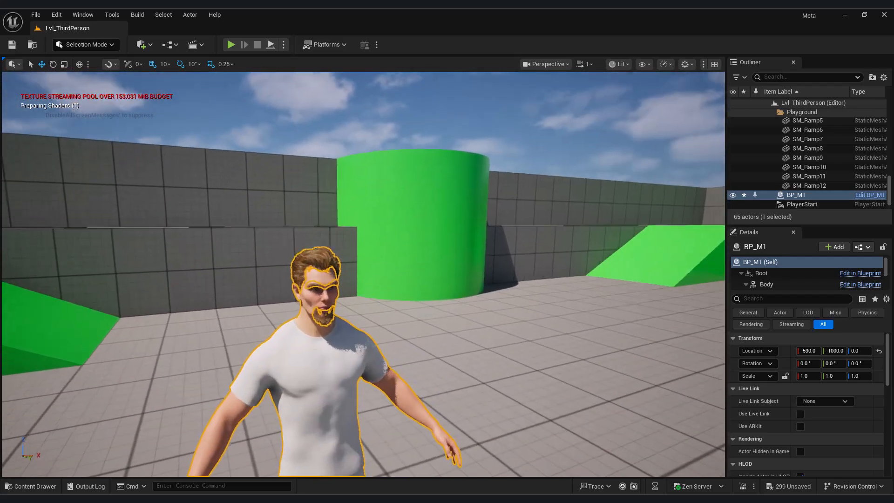
pyautogui.moveTo(459, 327); pyautogui.dragTo(476, 317, button='right')
pyautogui.press('w')
pyautogui.press('s')
pyautogui.click(478, 331)
pyautogui.press('s')
pyautogui.press('q')
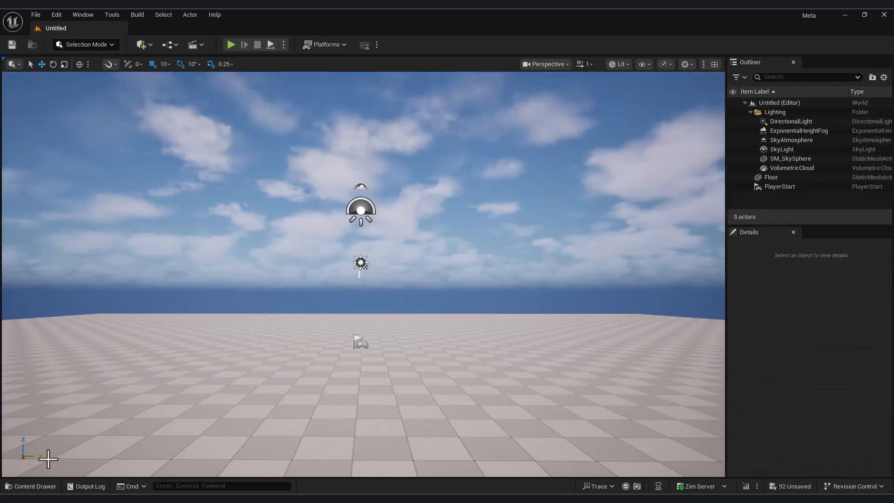
# Step: Preview BP_NewMetaHumanCharacter's blueprint, then open its Face folder in the Content Drawer
pyautogui.click(46, 489)
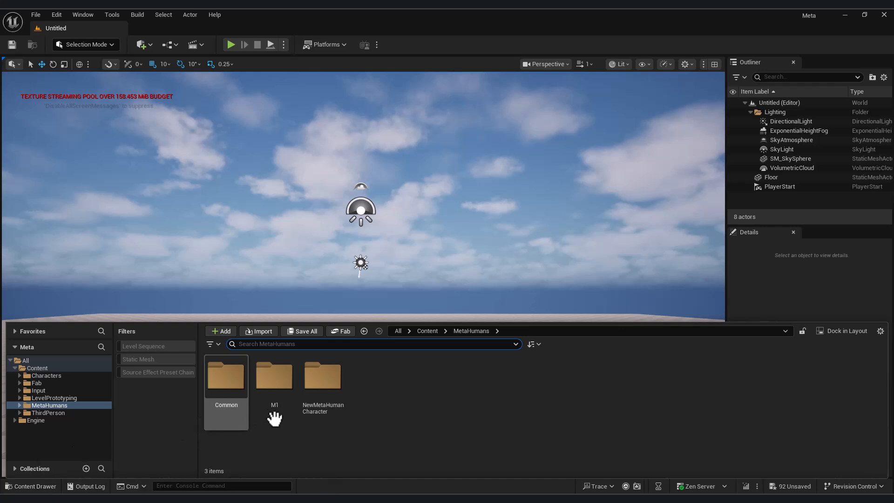
pyautogui.doubleClick(326, 375)
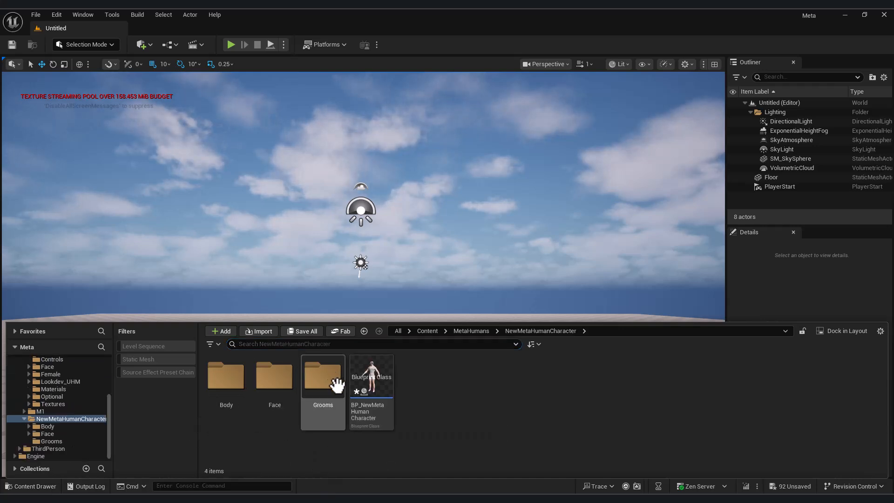
pyautogui.doubleClick(372, 375)
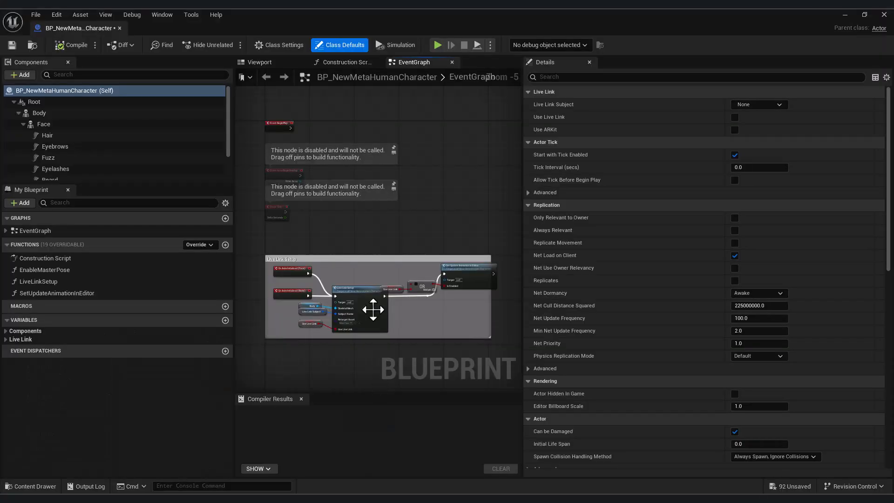
pyautogui.click(278, 61)
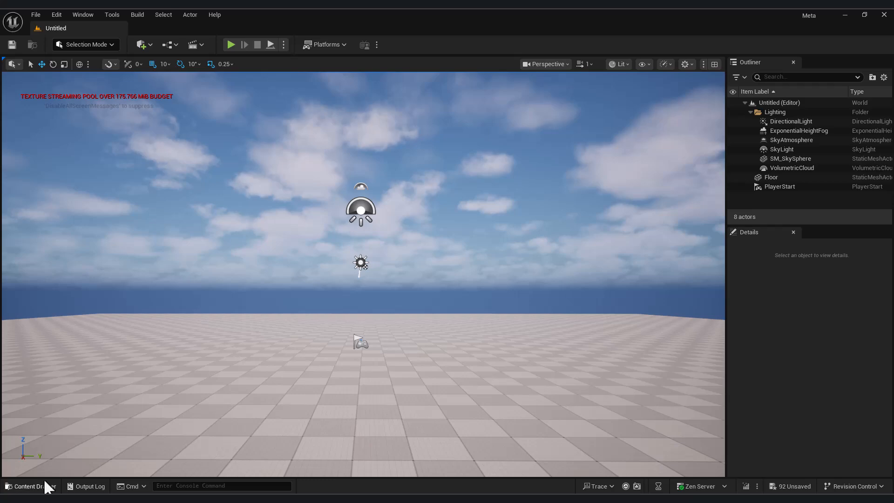
pyautogui.click(45, 486)
pyautogui.doubleClick(282, 373)
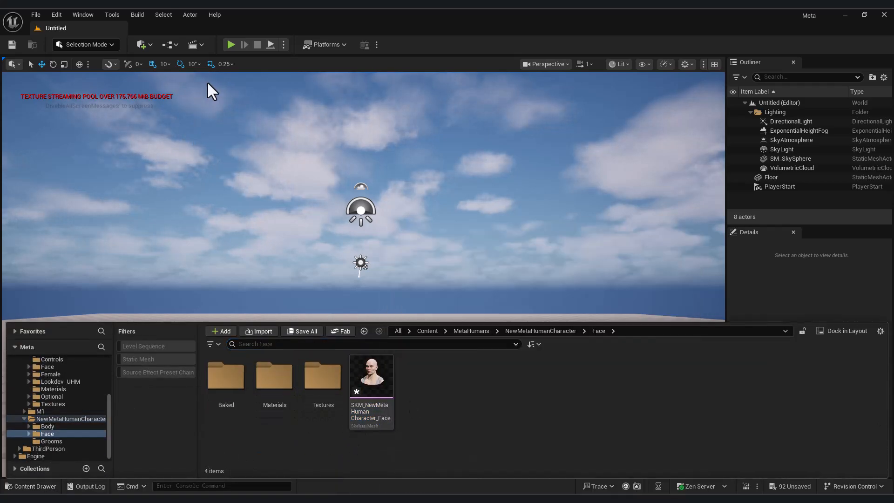
# Step: Create a MetaHuman Performance asset named M2 in the Face folder and open it
pyautogui.rightClick(507, 432)
pyautogui.moveTo(585, 374)
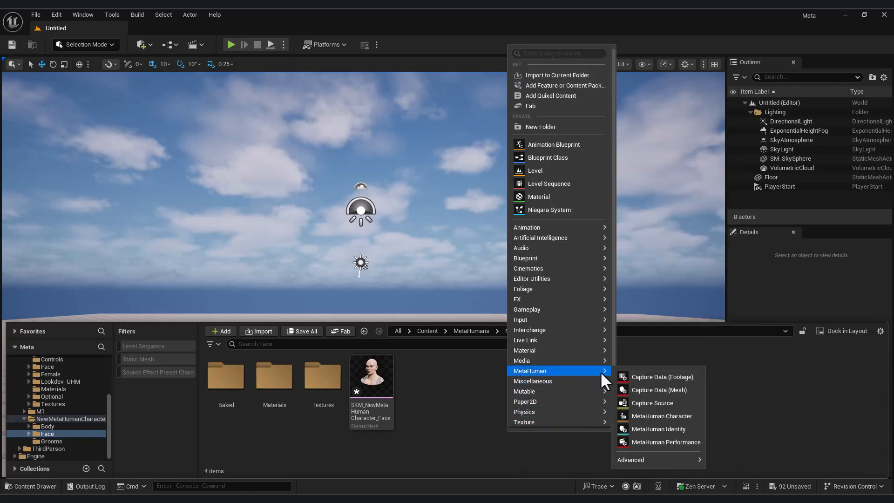
pyautogui.click(656, 442)
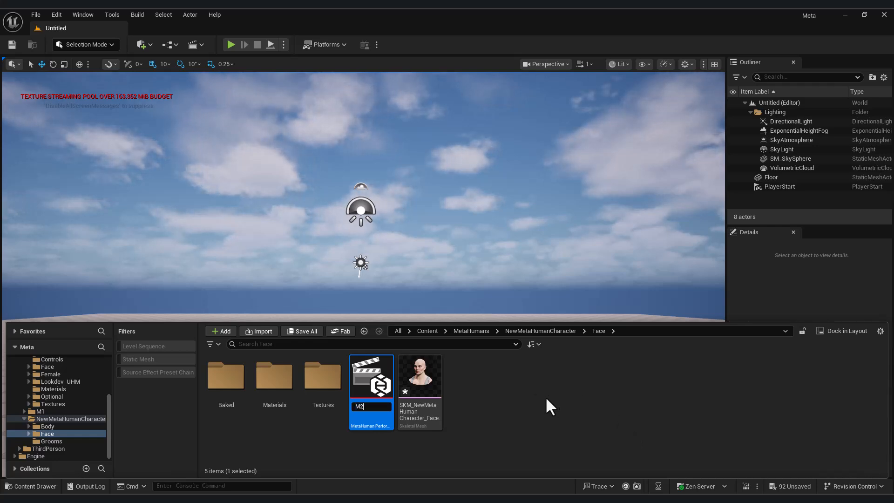
pyautogui.press('Return')
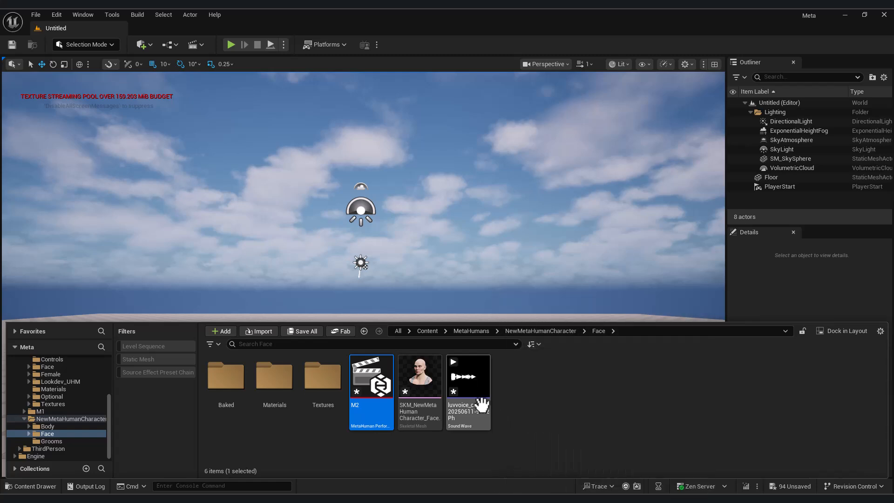
pyautogui.doubleClick(368, 374)
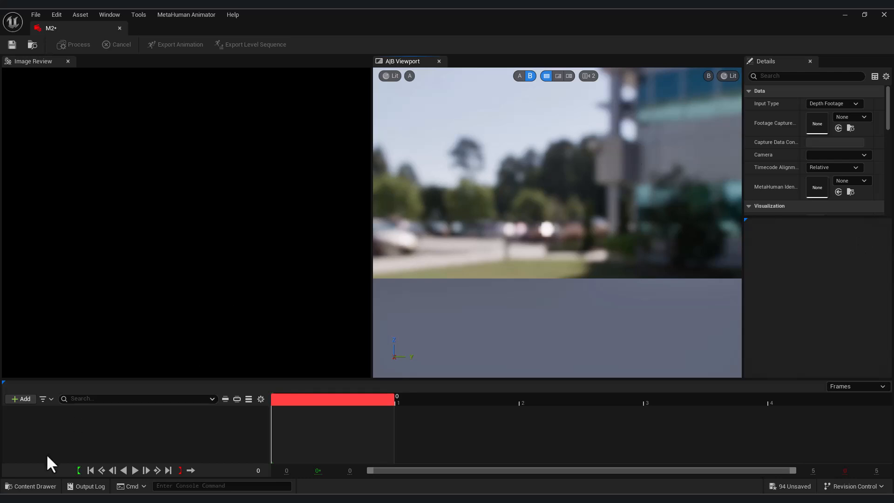
# Step: Set the performance Input Type to Audio and assign the luvvoice sound wave
pyautogui.click(47, 486)
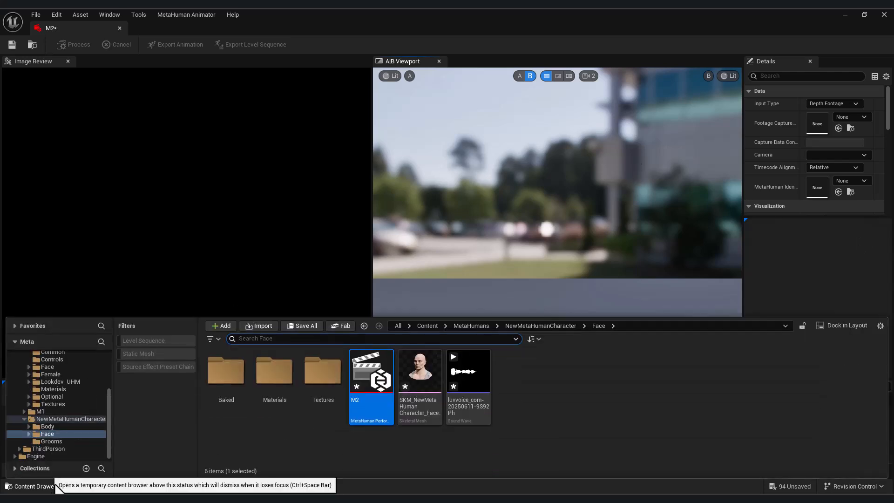
pyautogui.click(837, 102)
pyautogui.click(830, 113)
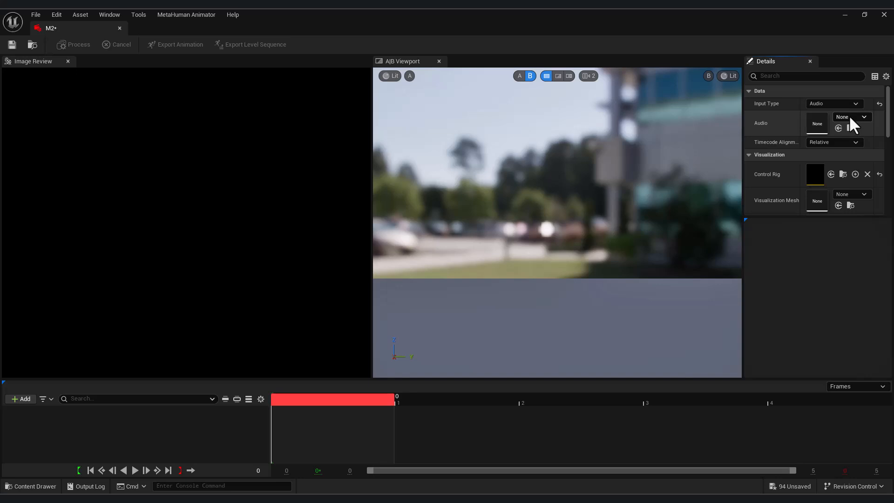
pyautogui.click(47, 487)
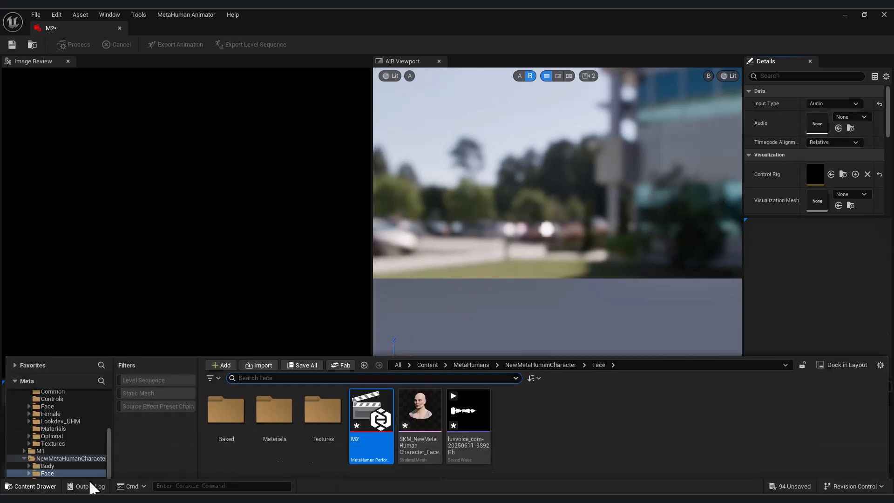
pyautogui.click(469, 373)
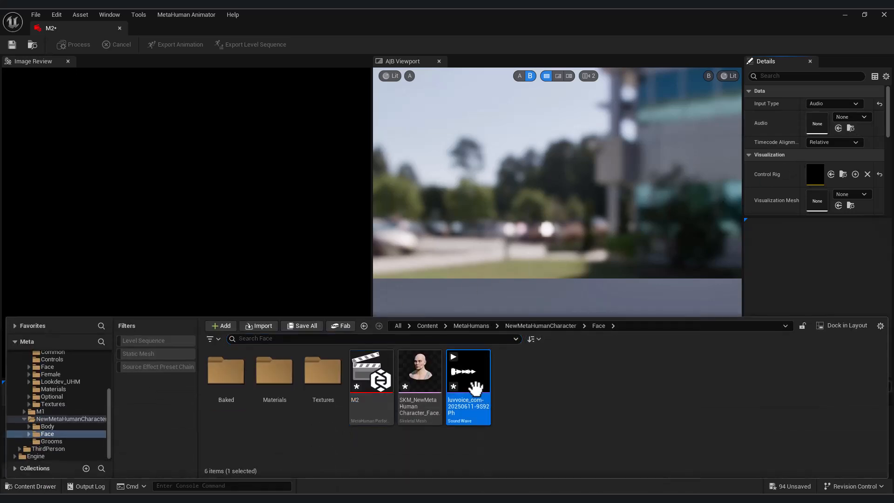
pyautogui.click(839, 128)
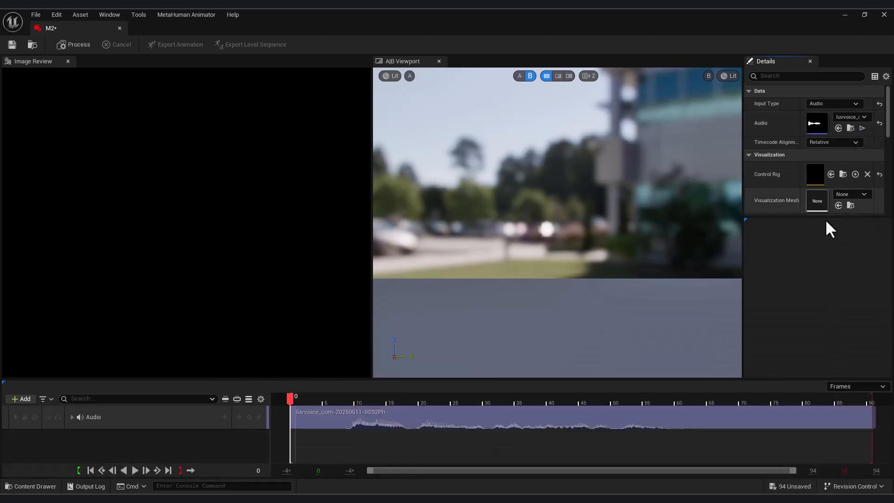
# Step: Use the MetaHuman face skeletal mesh for visualization and accept the Audio clock source
pyautogui.click(846, 195)
pyautogui.click(853, 194)
pyautogui.click(35, 486)
pyautogui.click(420, 373)
pyautogui.click(839, 205)
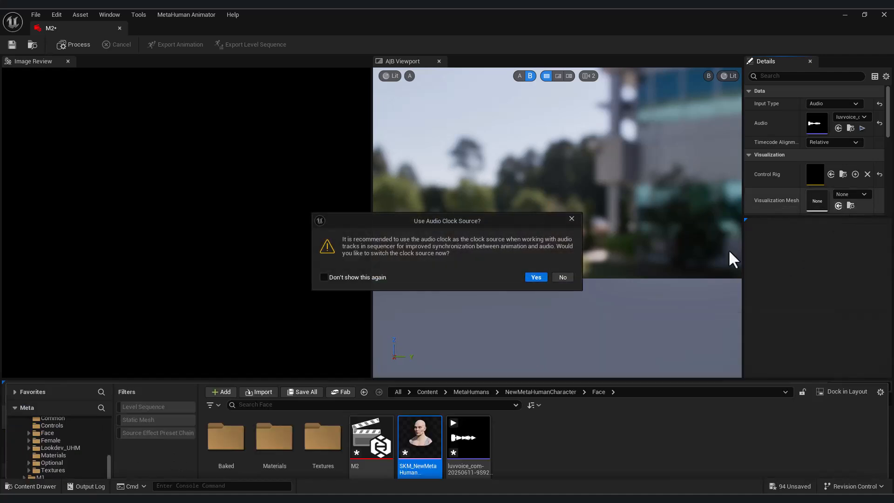
pyautogui.click(536, 277)
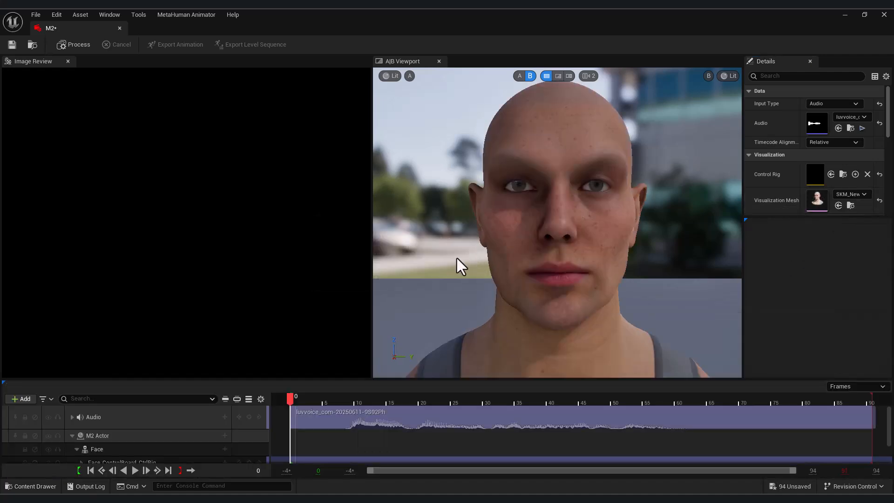
# Step: Process the audio into facial animation and play back the lip-sync
pyautogui.click(79, 47)
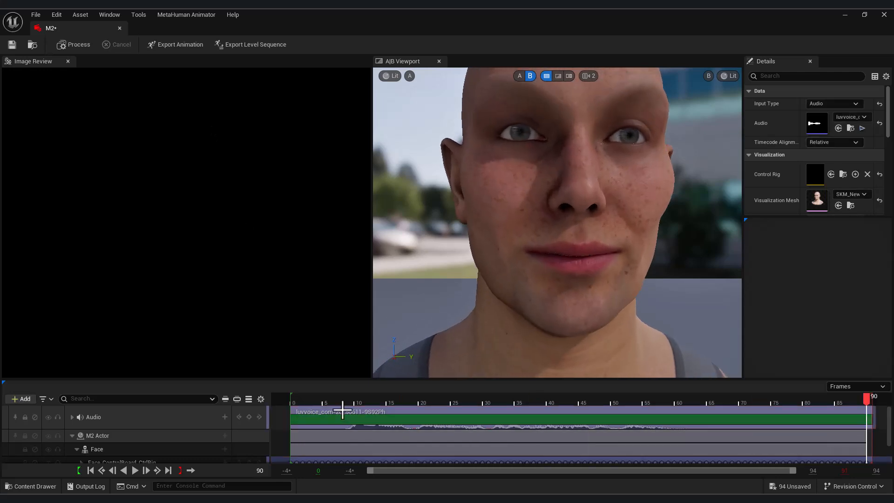
pyautogui.click(134, 471)
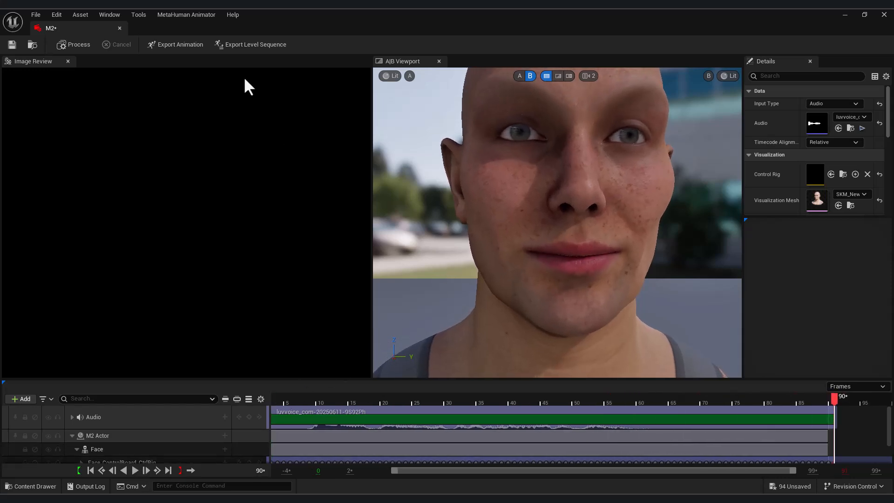
pyautogui.click(180, 45)
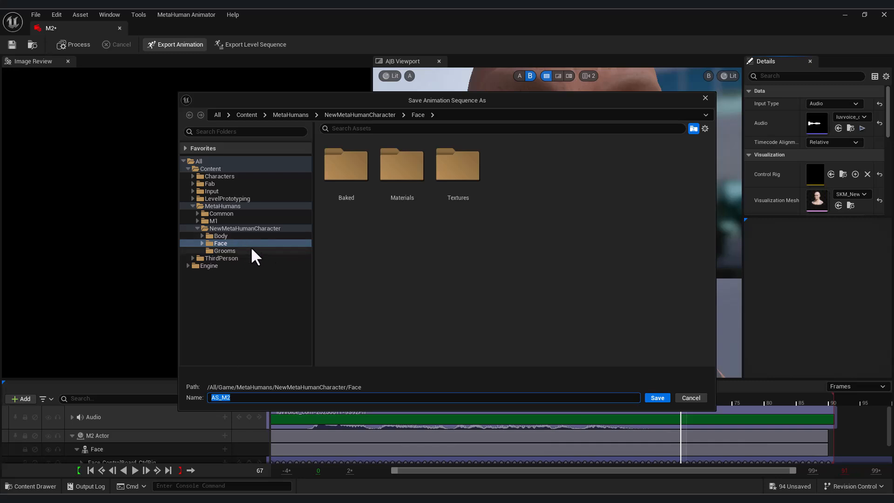
# Step: Export the processed animation as AS_M2 in the Face folder
pyautogui.click(654, 399)
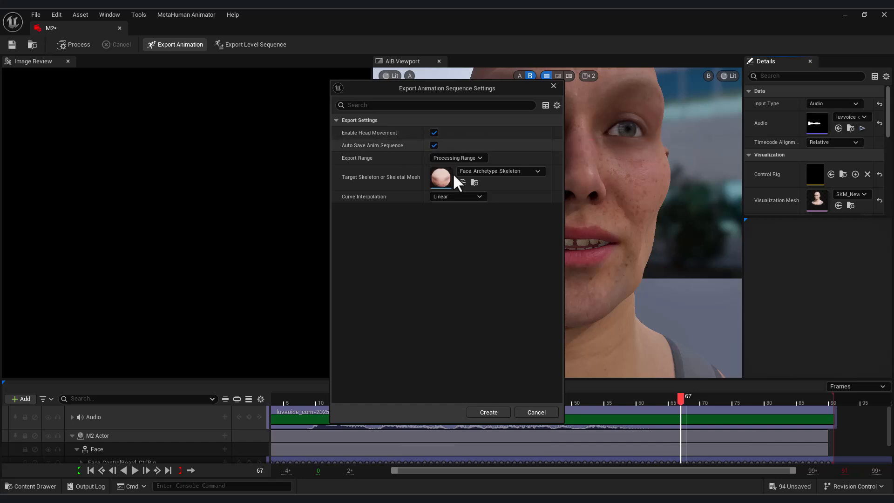
pyautogui.click(494, 412)
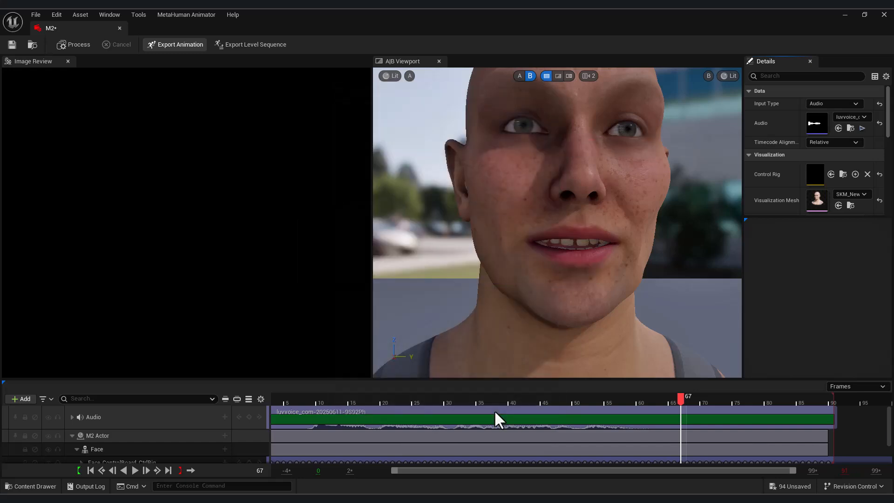
pyautogui.click(30, 486)
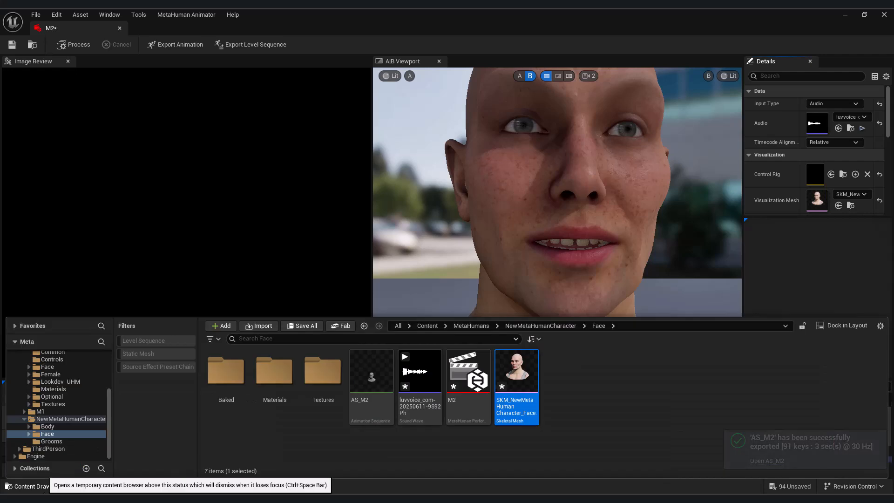
# Step: Rename BP_NewMetaHumanCharacter to BP_M2
pyautogui.click(45, 418)
pyautogui.click(370, 386)
pyautogui.click(380, 400)
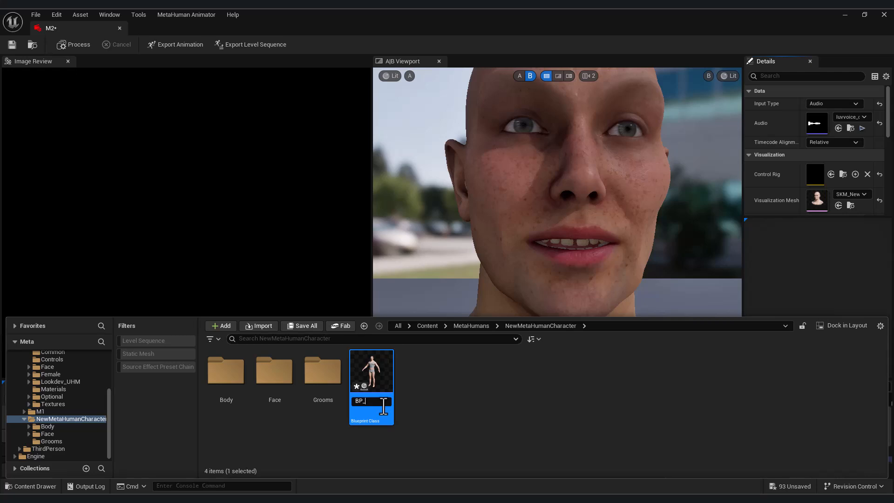
pyautogui.write('2')
pyautogui.press('Return')
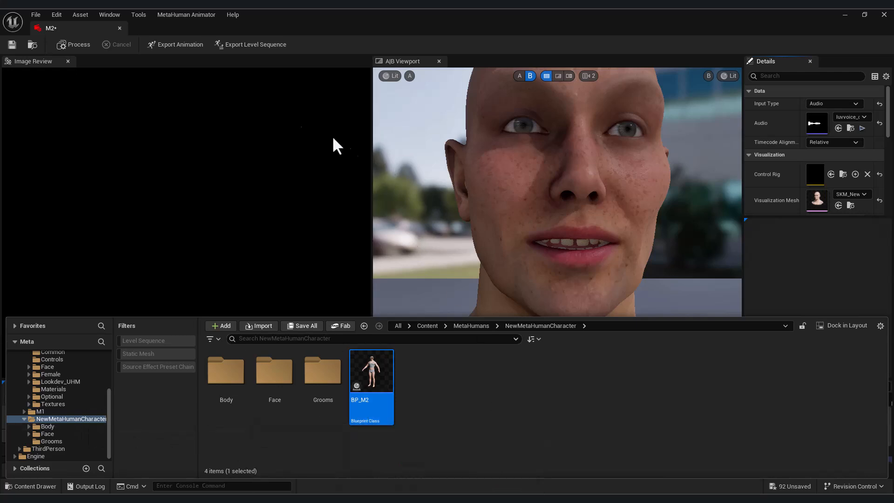
# Step: Export the performance as level sequence LS_M2 targeting BP_M2, with the camera included
pyautogui.click(249, 44)
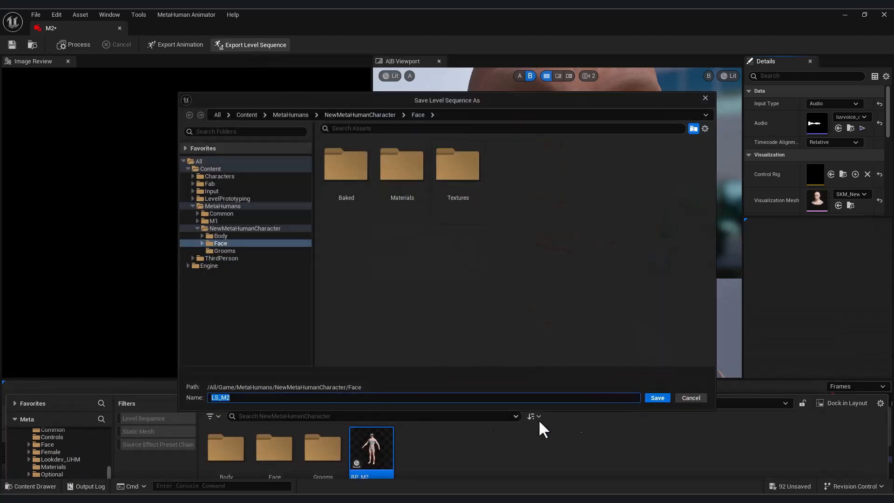
pyautogui.click(657, 397)
pyautogui.click(531, 359)
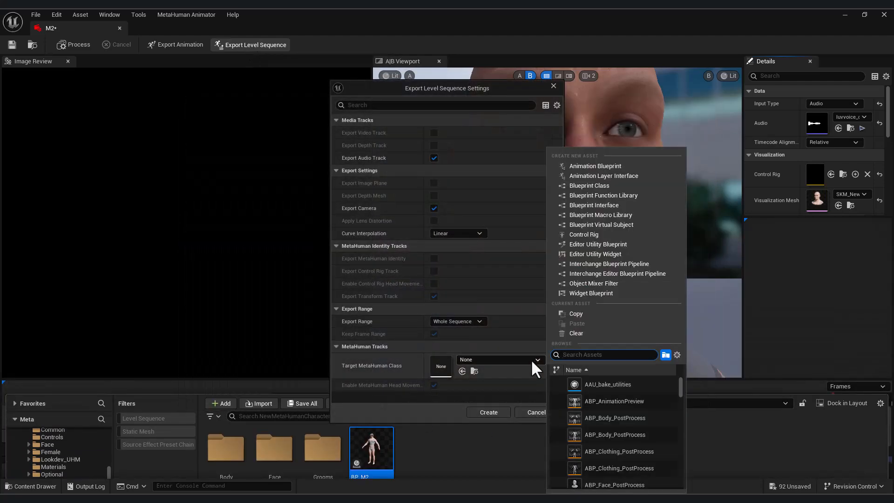
pyautogui.write('m2')
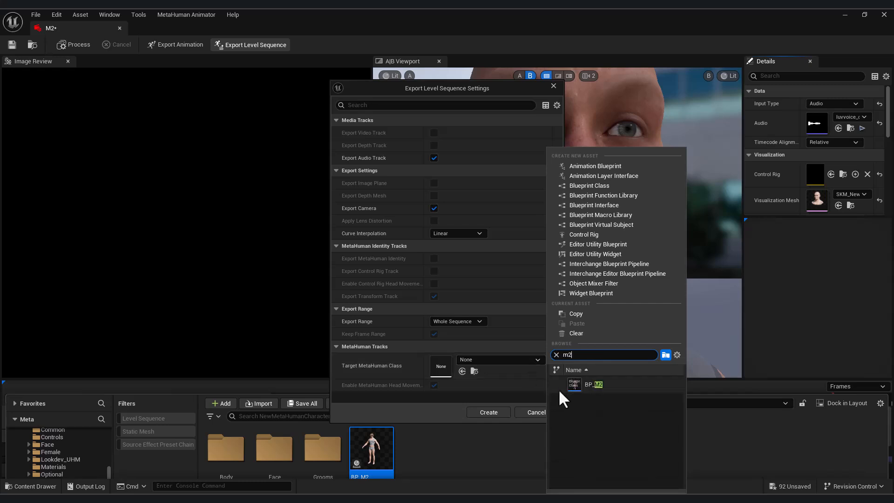
pyautogui.click(556, 388)
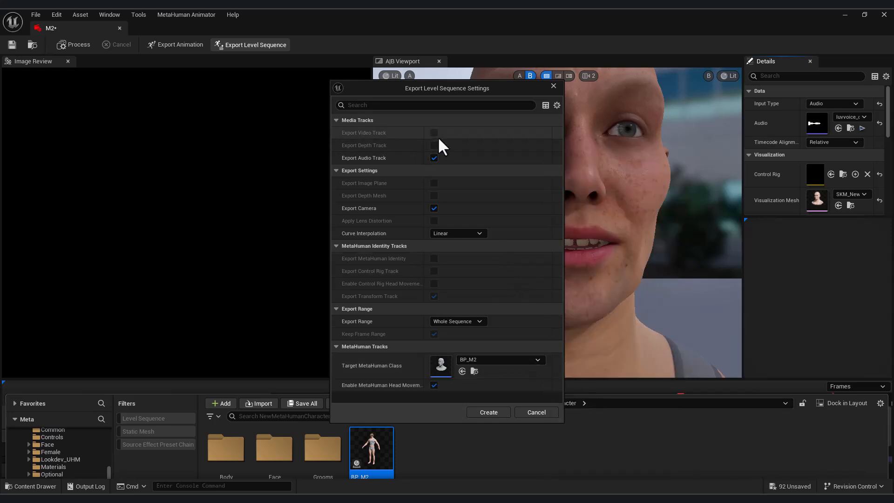
pyautogui.click(434, 208)
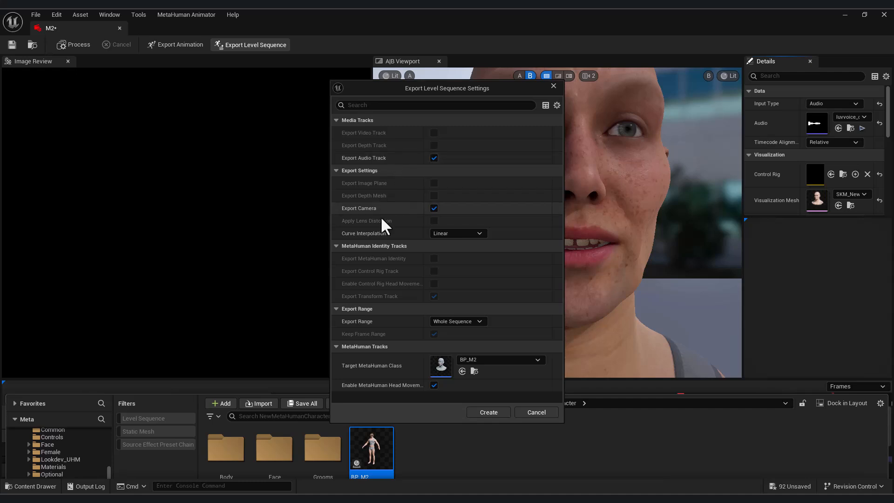
pyautogui.click(489, 411)
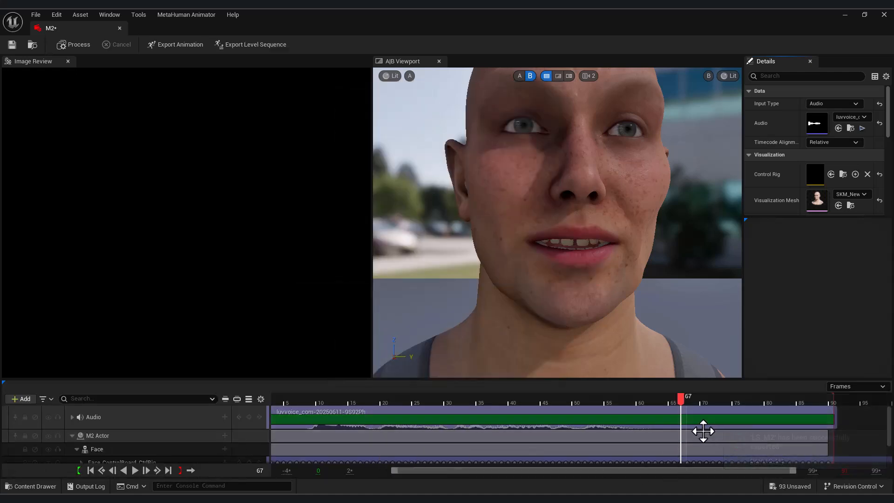
# Step: Find LS_M2 in the Face folder, scrub back to frame 17, and enlarge the timeline tracks
pyautogui.click(17, 487)
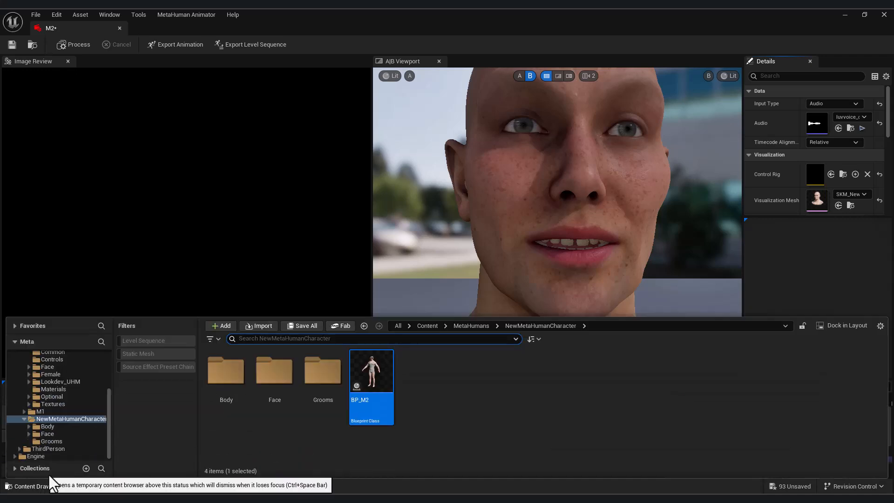
pyautogui.doubleClick(282, 373)
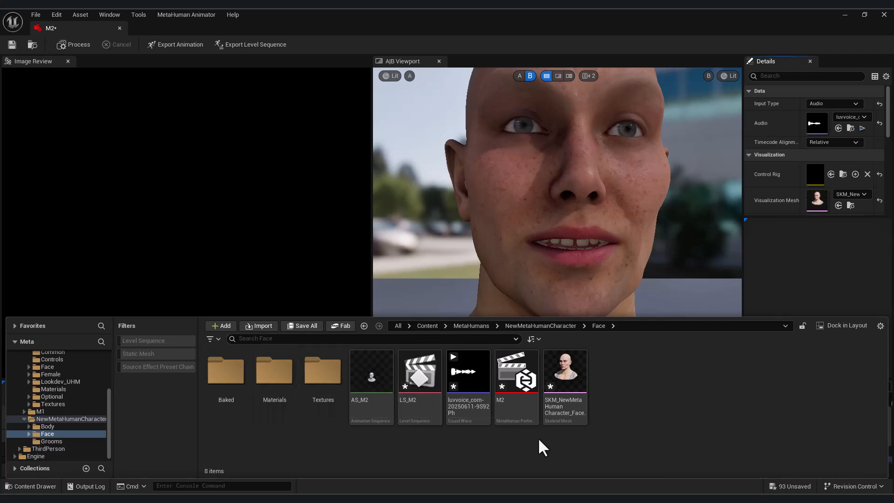
pyautogui.click(416, 375)
pyautogui.click(30, 486)
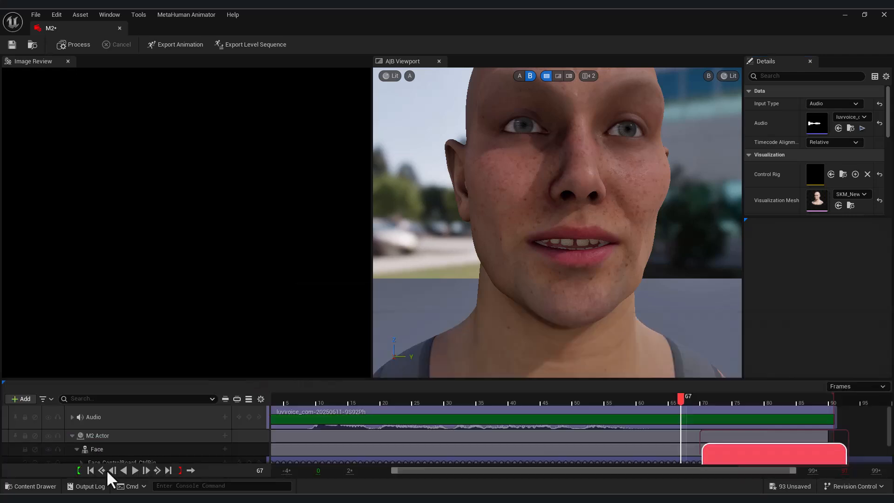
pyautogui.moveTo(678, 404); pyautogui.dragTo(796, 425)
pyautogui.moveTo(418, 380); pyautogui.dragTo(405, 305)
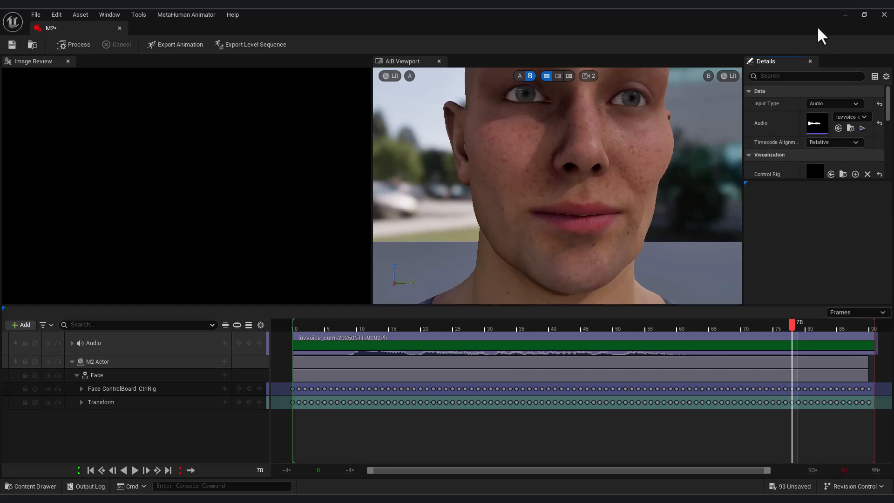
# Step: Lock the level viewport to the M2 Camera and play LS_M2 to watch the lip-sync
pyautogui.click(845, 15)
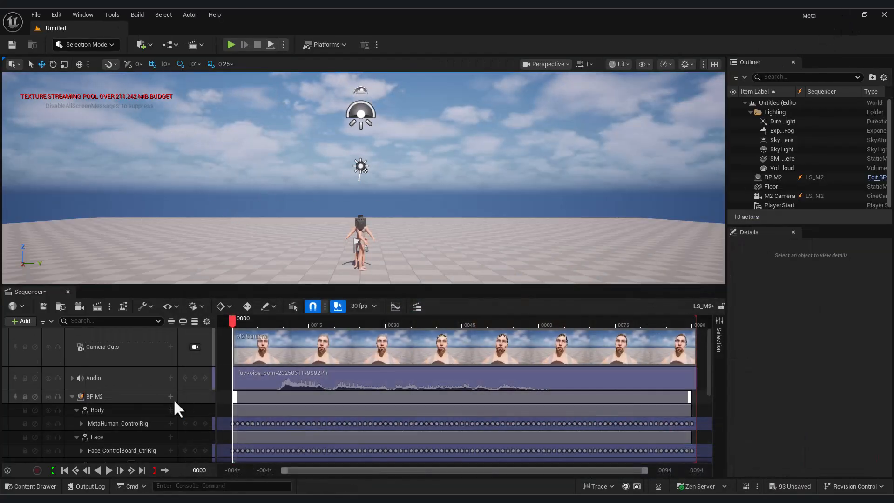
pyautogui.click(196, 347)
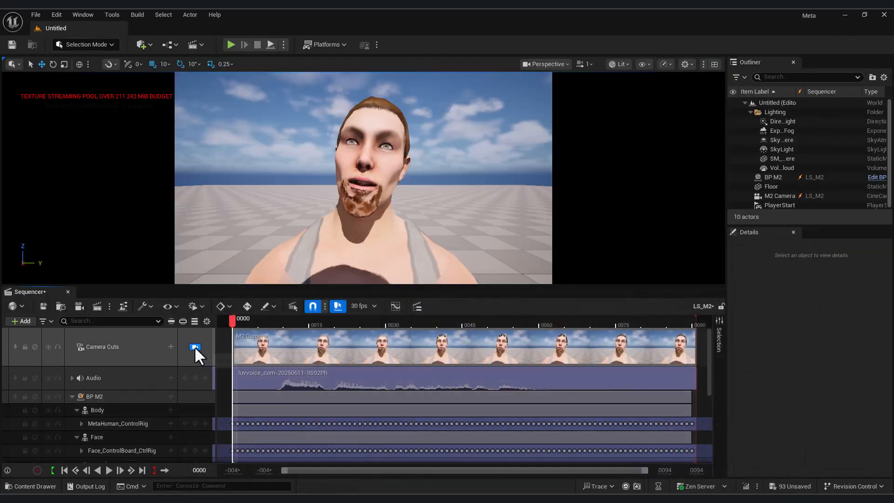
pyautogui.click(109, 471)
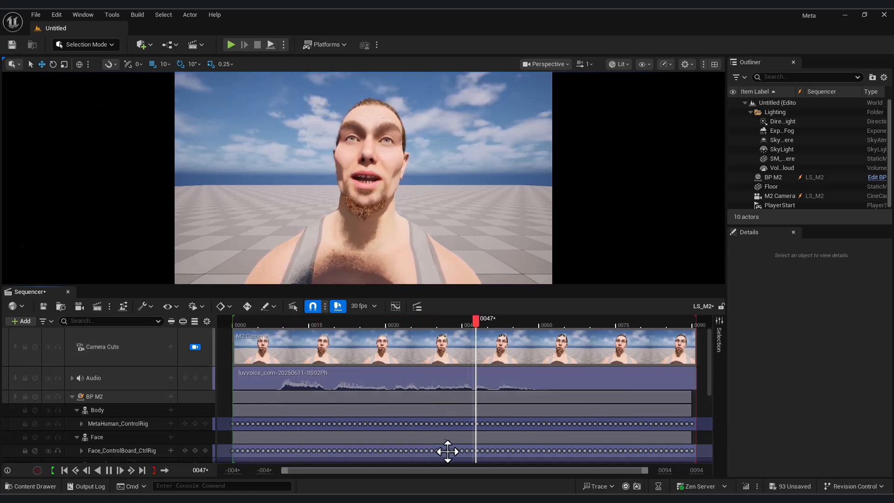